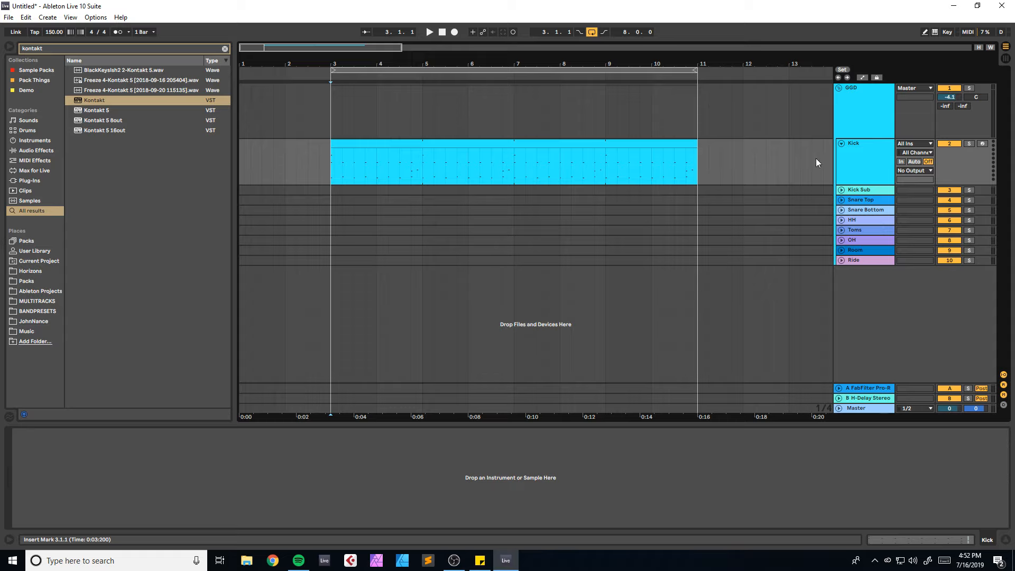
- Load Kontakt on the Kick track and add the Modern & Massive Drums instrument to its rack
left_click(875, 114)
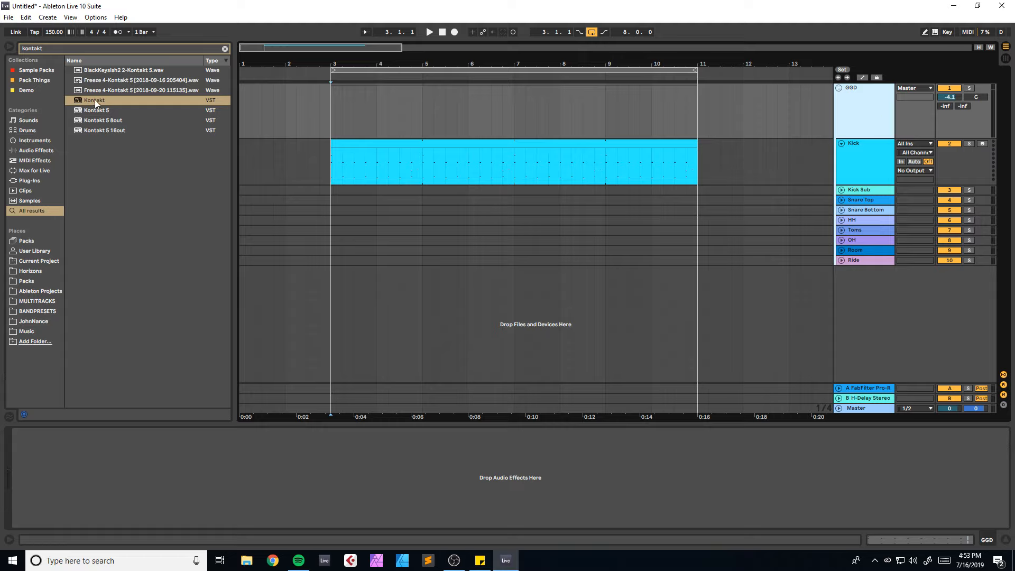
left_click_drag(95, 101, 389, 166)
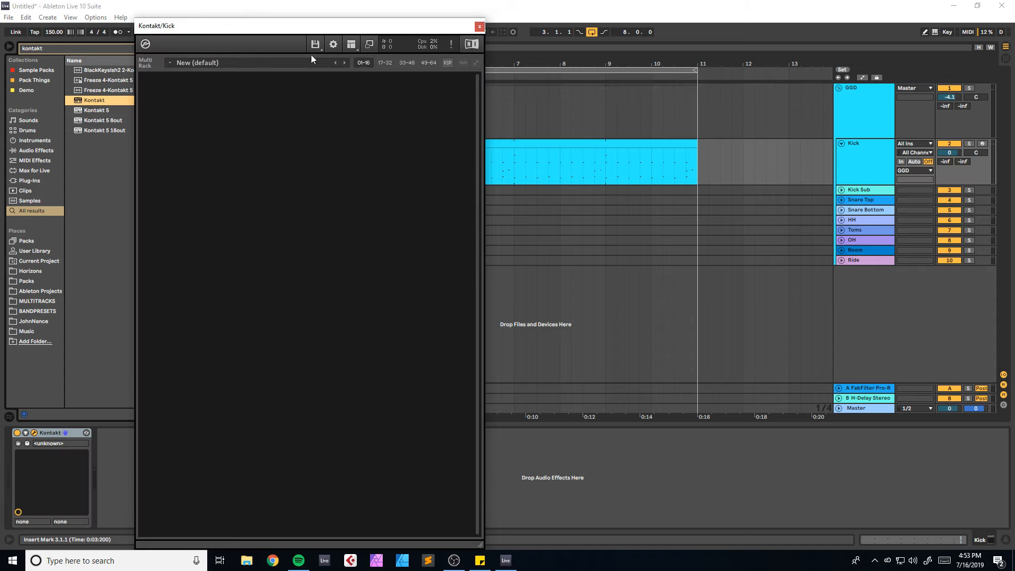
left_click(351, 44)
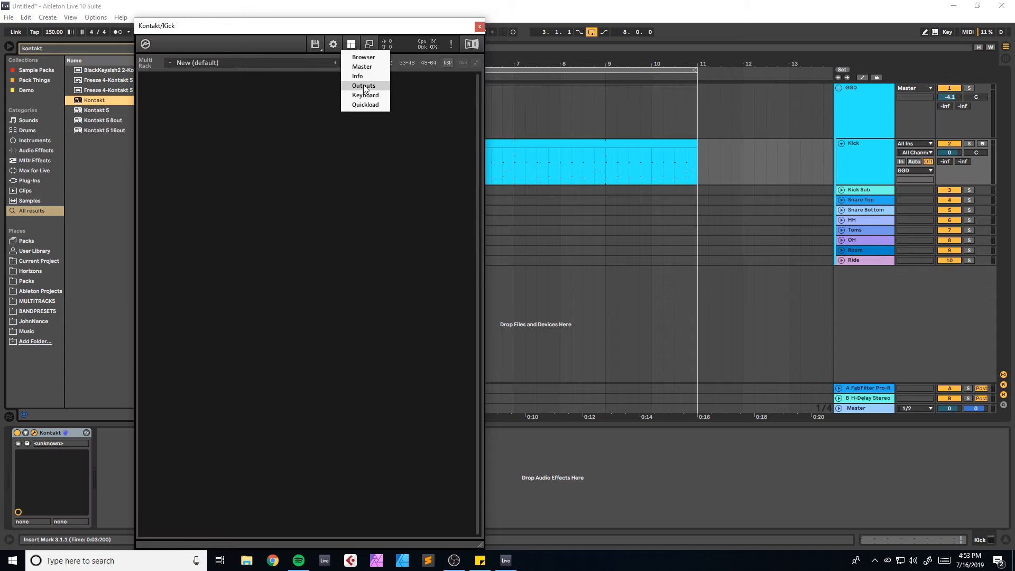
left_click(364, 57)
left_click(196, 340)
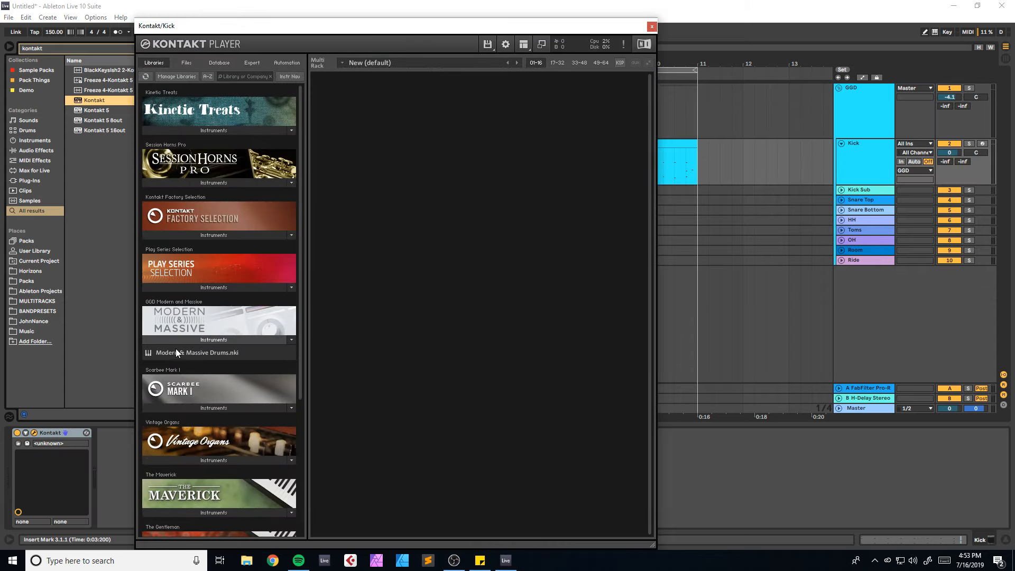
left_click_drag(175, 352, 389, 306)
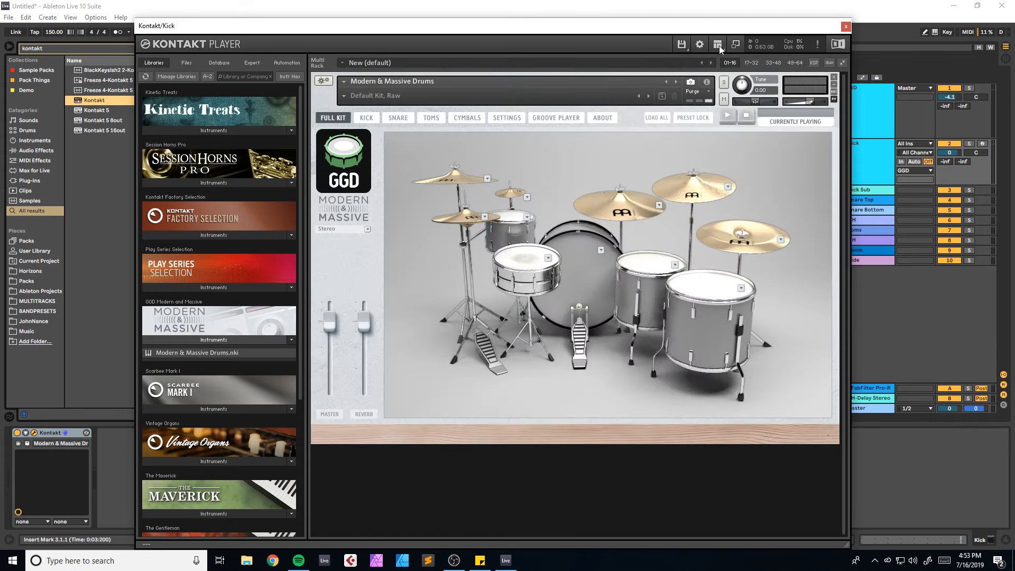
- Hide Kontakt's library browser and show its Outputs section, moving the plug-in window so everything fits on screen
left_click(718, 45)
left_click_drag(496, 34, 471, 19)
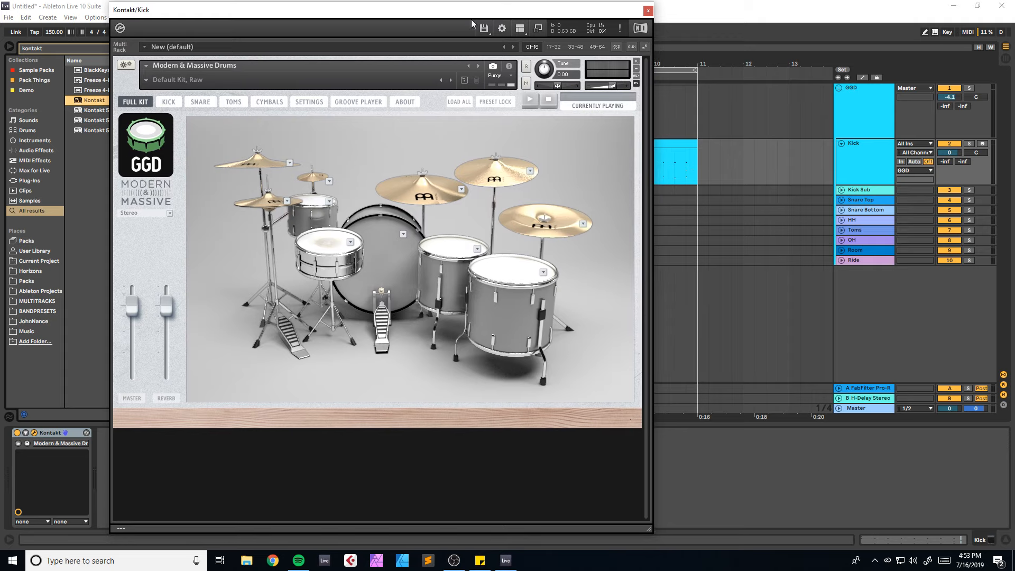
left_click(519, 29)
left_click(536, 77)
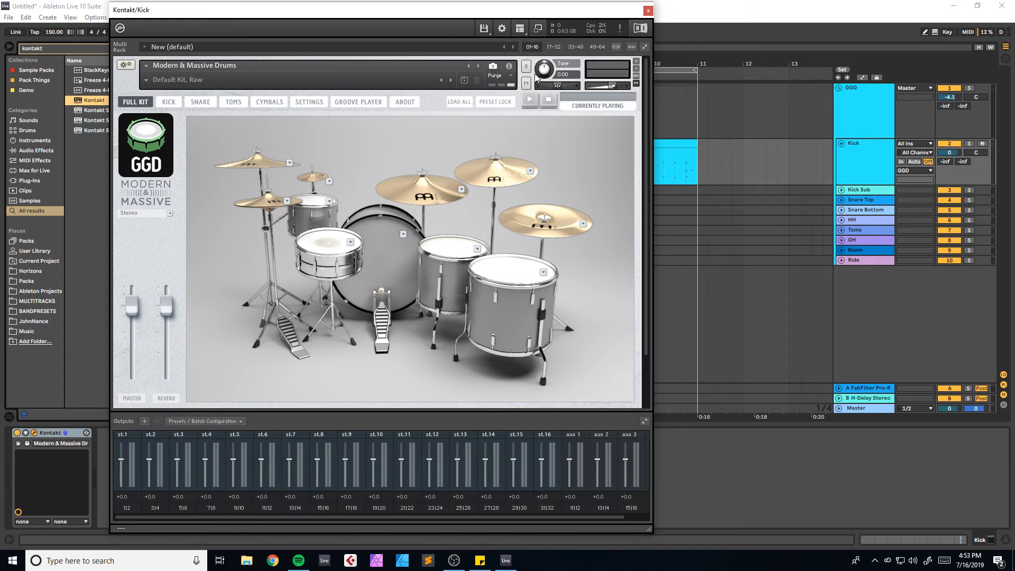
left_click_drag(455, 22, 422, 21)
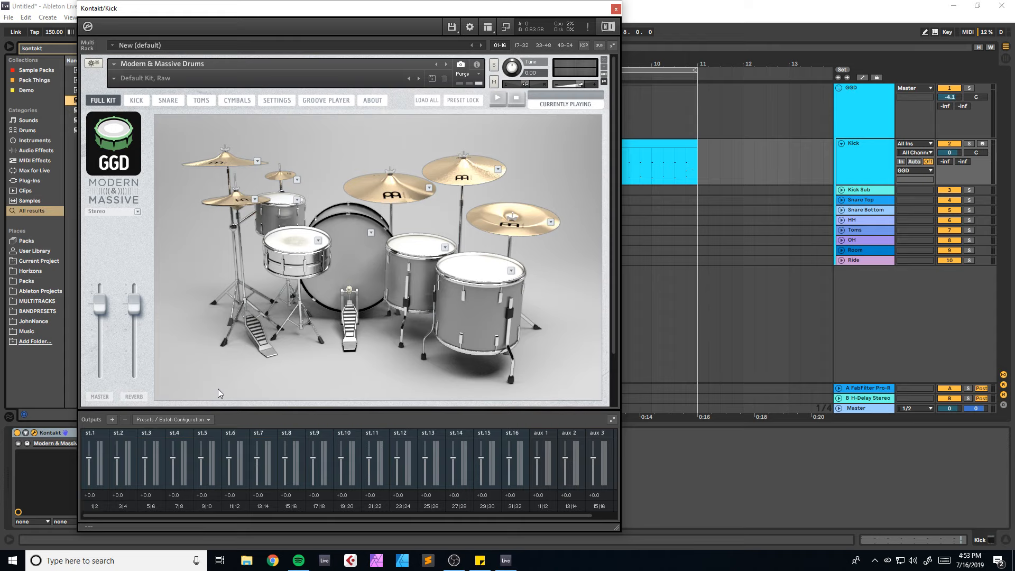
- Create 16 two-channel outputs starting at Kt. st.1 [1], deleting existing channels first and saving this as the default configuration
left_click(112, 420)
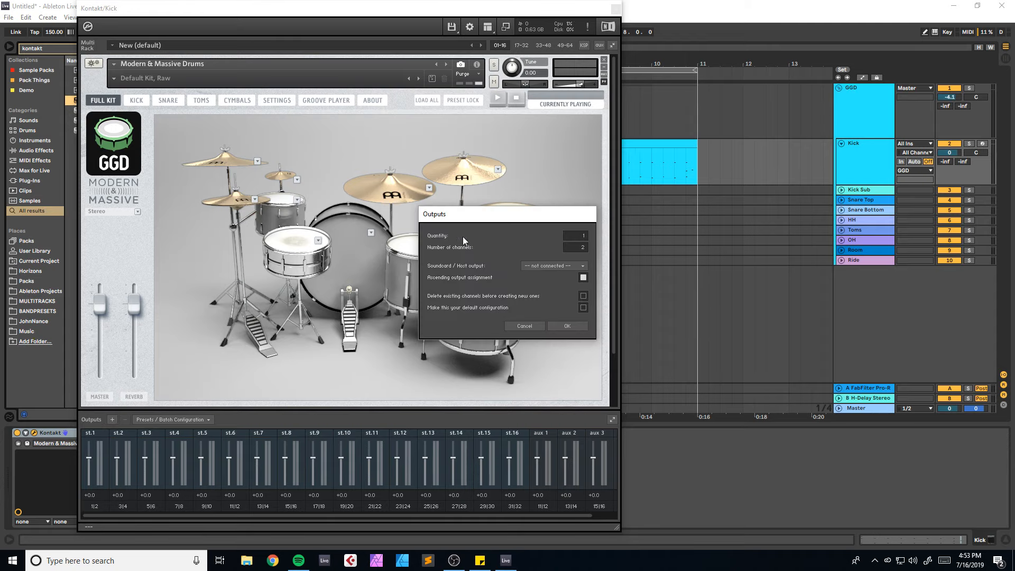
left_click_drag(584, 236, 597, 204)
left_click(537, 266)
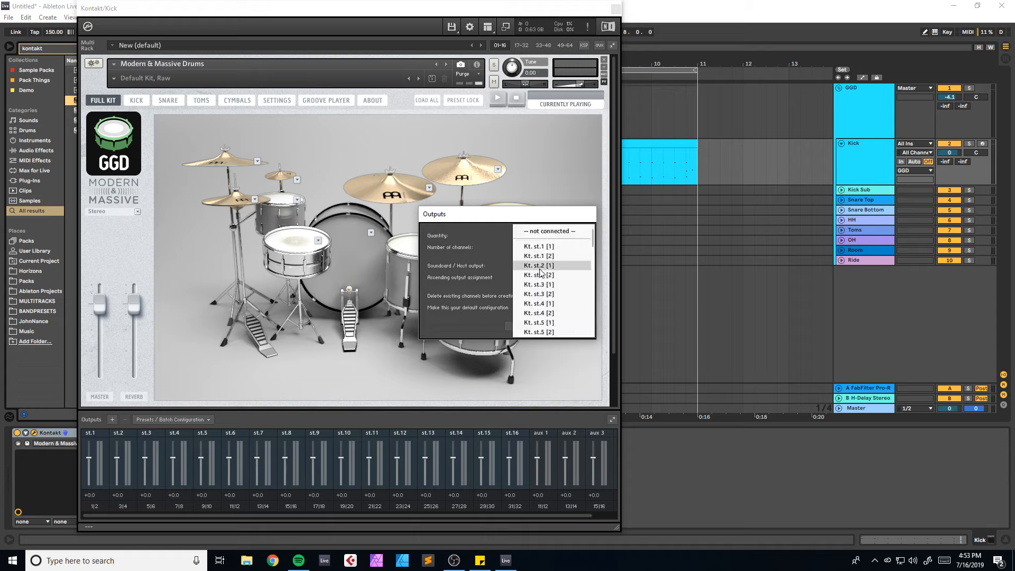
left_click(515, 265)
left_click(534, 266)
left_click(540, 246)
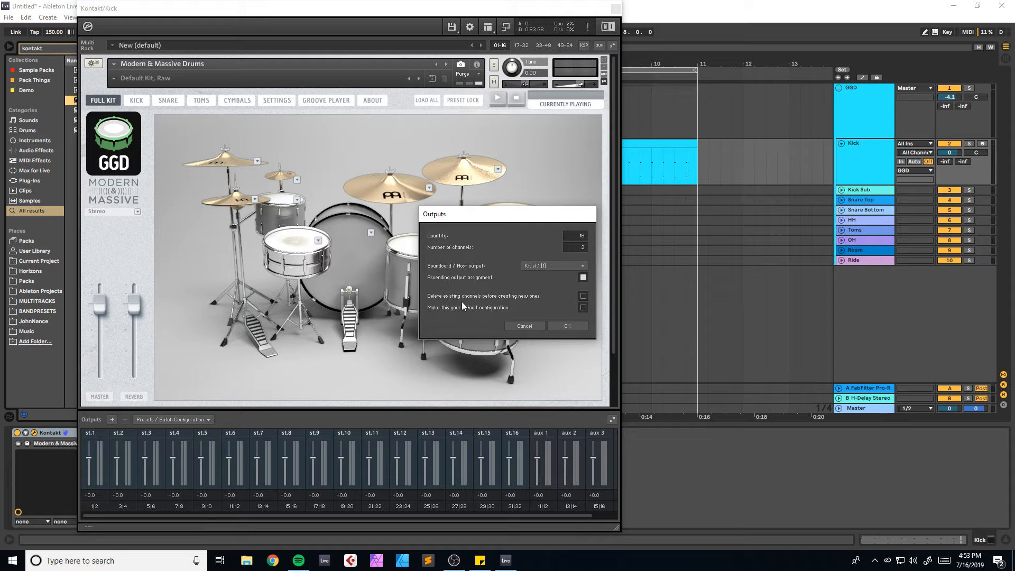
left_click(583, 297)
left_click(581, 308)
left_click(563, 325)
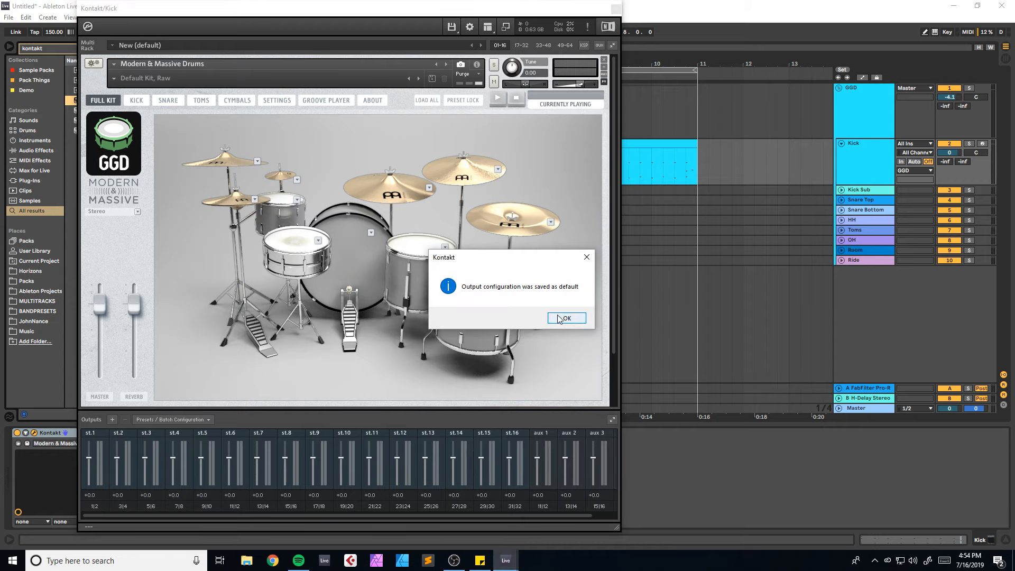
left_click(564, 319)
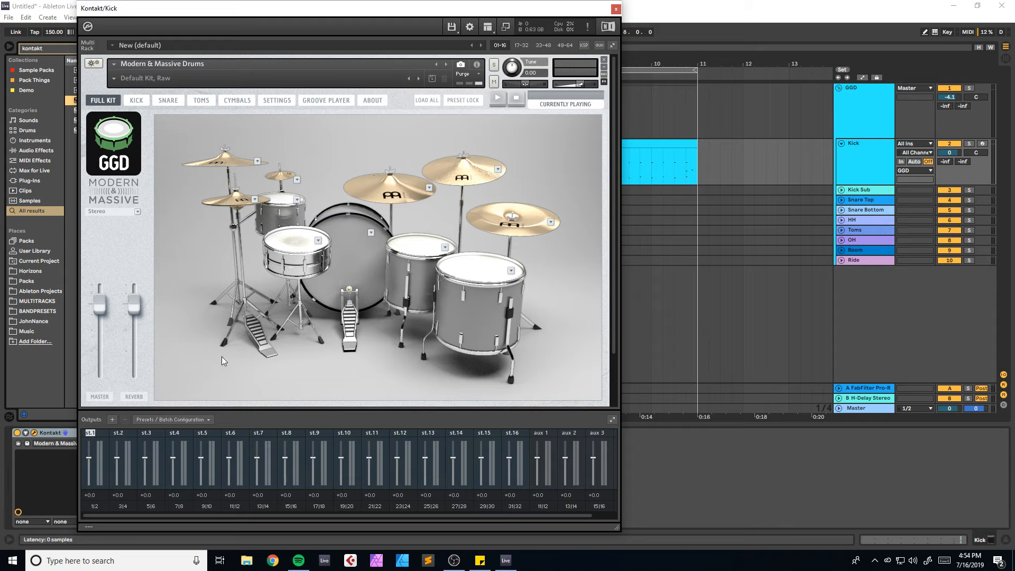
- Rename the first nine Kontakt outputs Kick, Kick Sub, Snare Top, Snare Bottom, HH, Toms, OH, Room and Ride
type("K")
double_click(119, 433)
type("Kick S")
type("ub")
type("Snare To")
key("Return")
type("Snare Bottom")
key("Return")
type("HH")
key("Return")
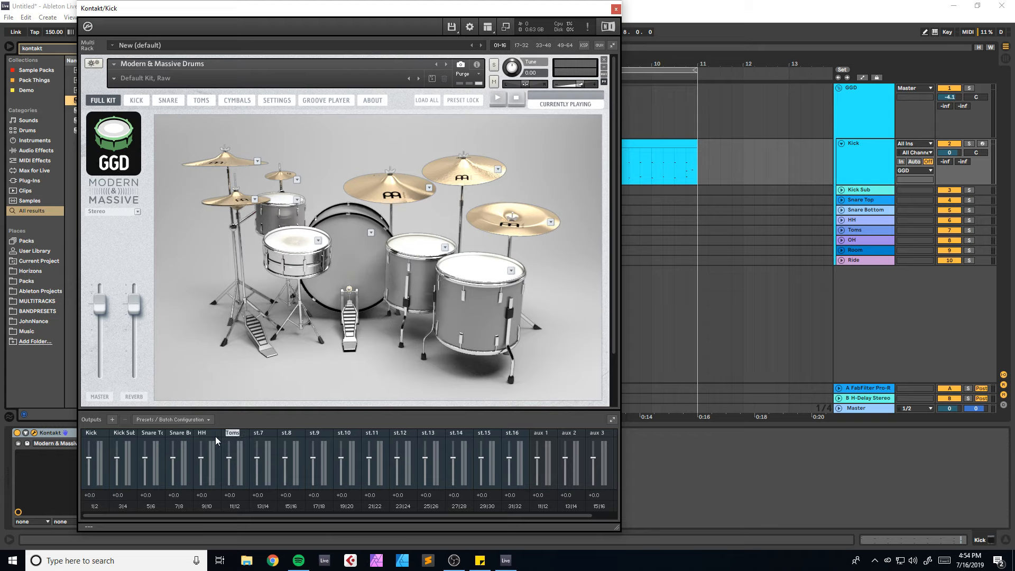
double_click(254, 434)
type("OH")
- Restart Kontakt's engine to refresh the output names and route the kick's KICK SUB channel to the Kick Sub output
left_click(137, 100)
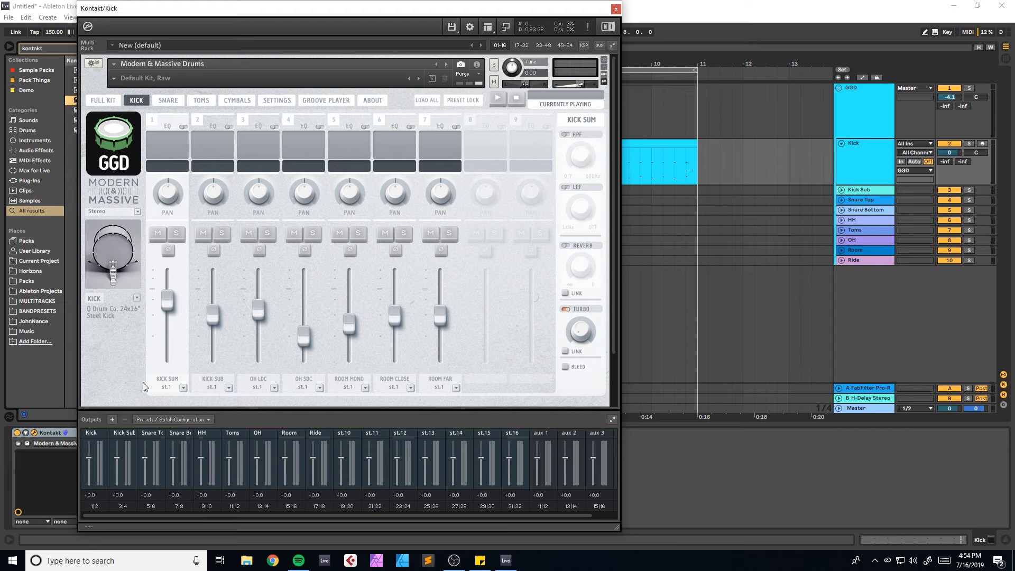
left_click(588, 30)
key("space")
left_click(228, 387)
left_click(228, 392)
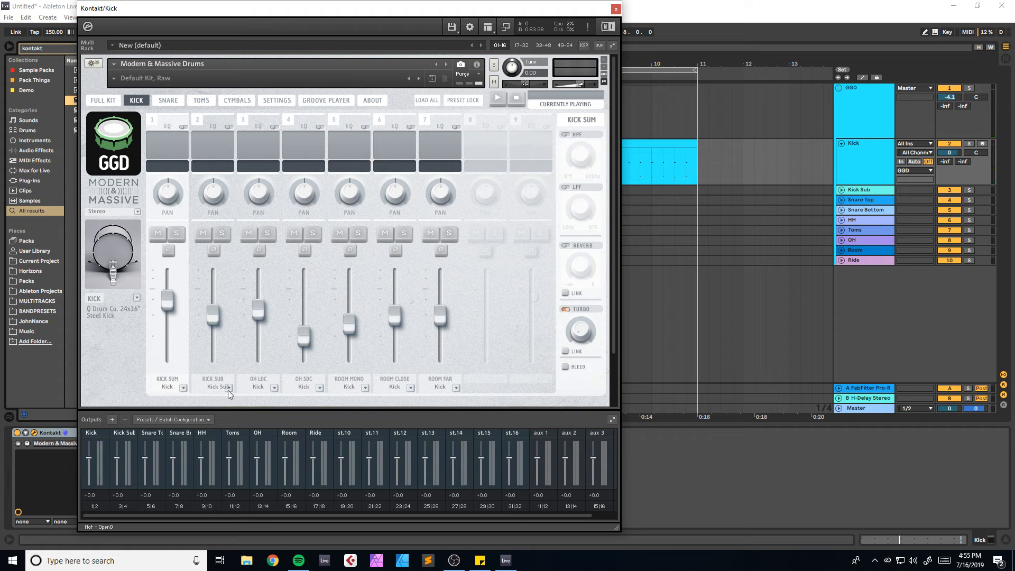
- Route the kick's two overhead channels to the OH output and its mono, close and far room channels to Room
left_click(273, 388)
left_click(259, 437)
left_click(319, 387)
left_click(310, 437)
left_click(365, 387)
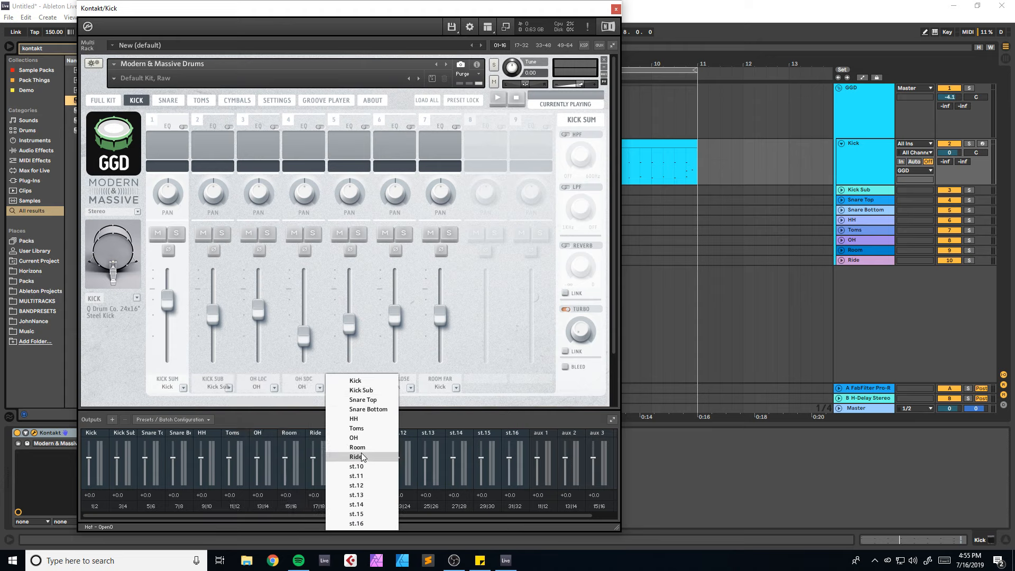
left_click(357, 447)
left_click(410, 387)
left_click(412, 447)
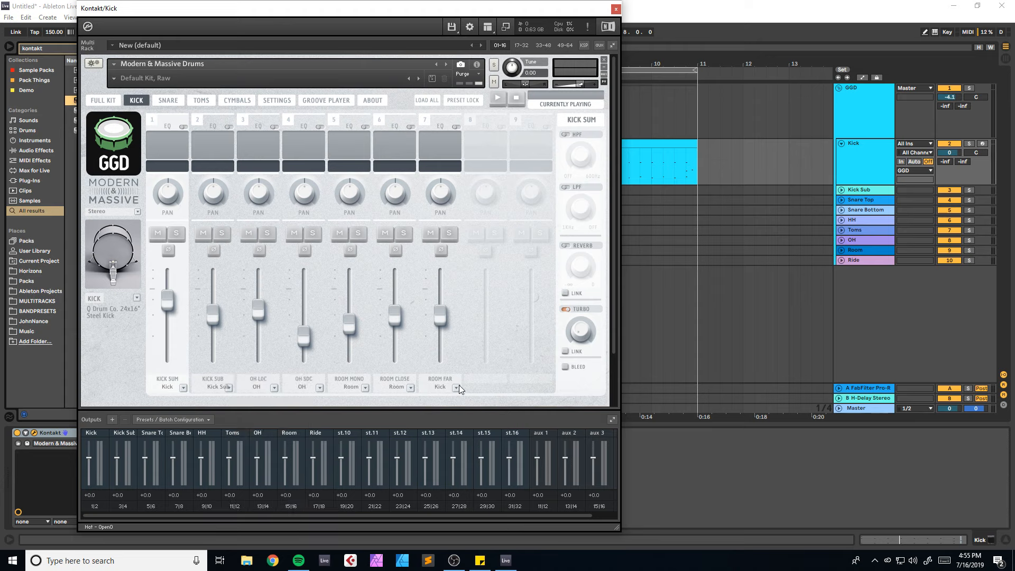
left_click(455, 387)
left_click(454, 447)
- Route the snare's SNARE TOP channel to the Snare Top output and SNARE BOTTOM to Snare Bottom
left_click(169, 99)
left_click(182, 388)
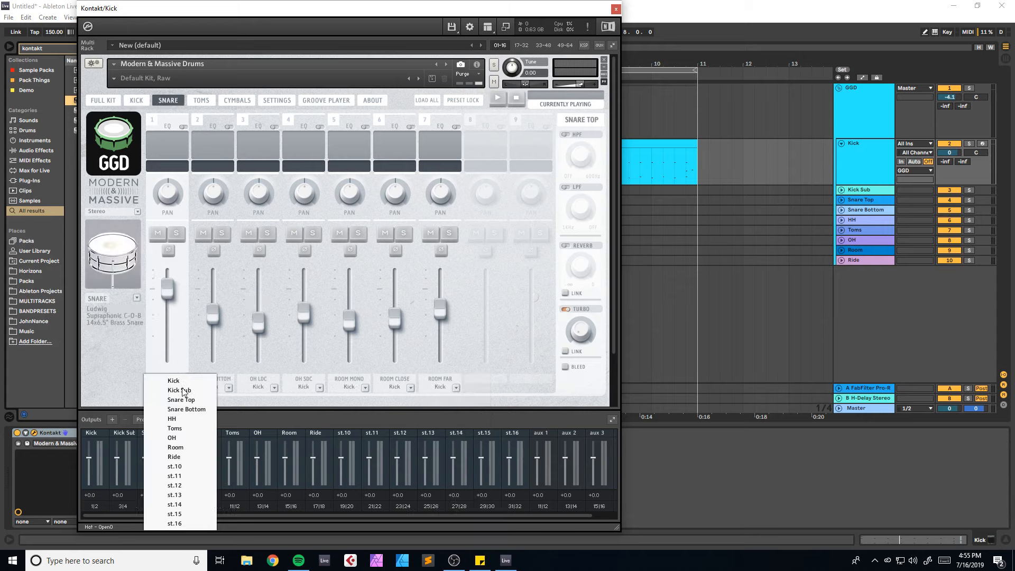
left_click(189, 400)
left_click(228, 388)
left_click(238, 409)
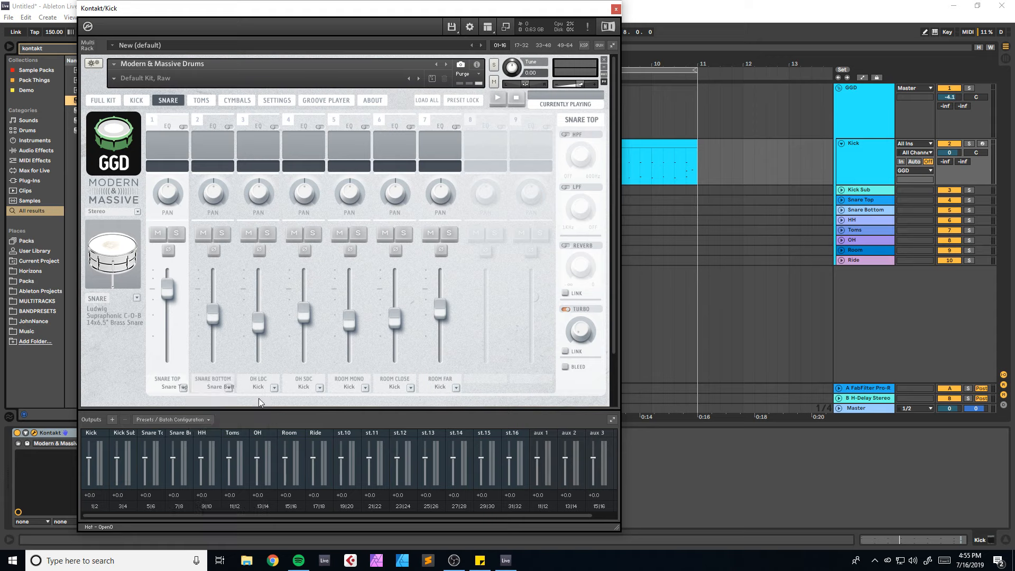
- Route the snare's two overhead channels to the OH output and its mono, close and far room channels to Room
left_click(274, 387)
left_click(263, 437)
left_click(319, 387)
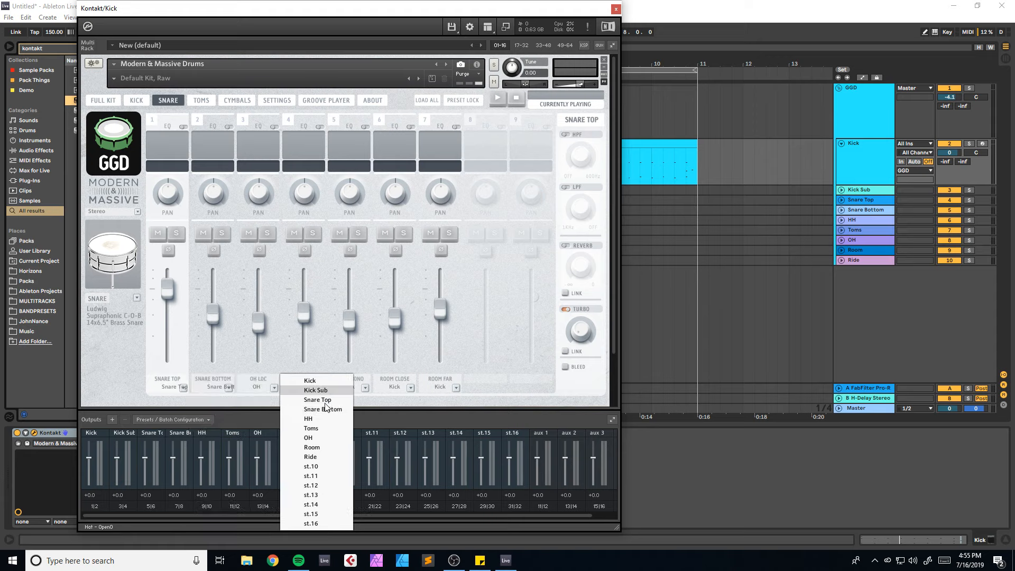
left_click(322, 436)
left_click(365, 388)
left_click(359, 447)
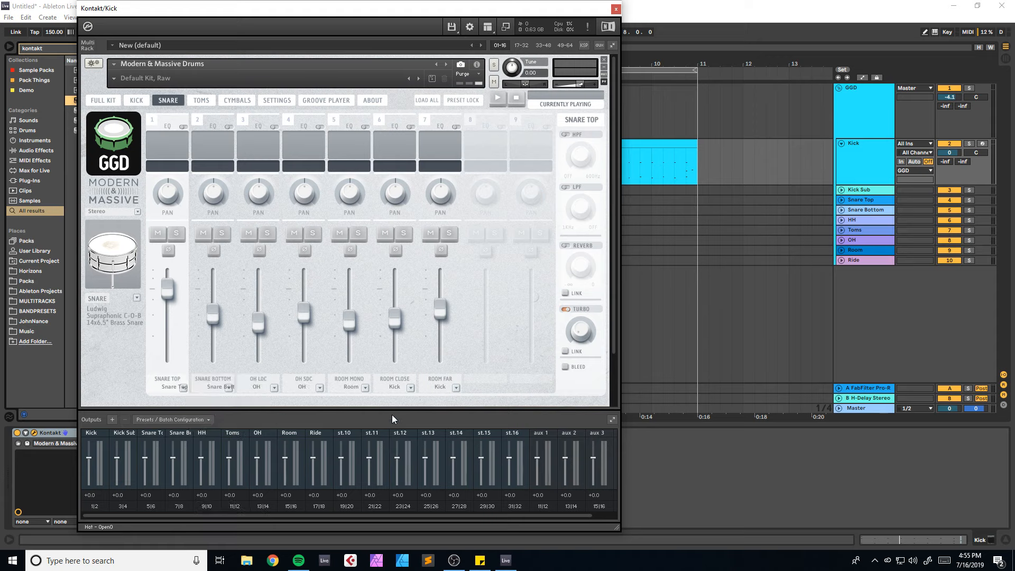
left_click(411, 388)
left_click(414, 447)
left_click(456, 387)
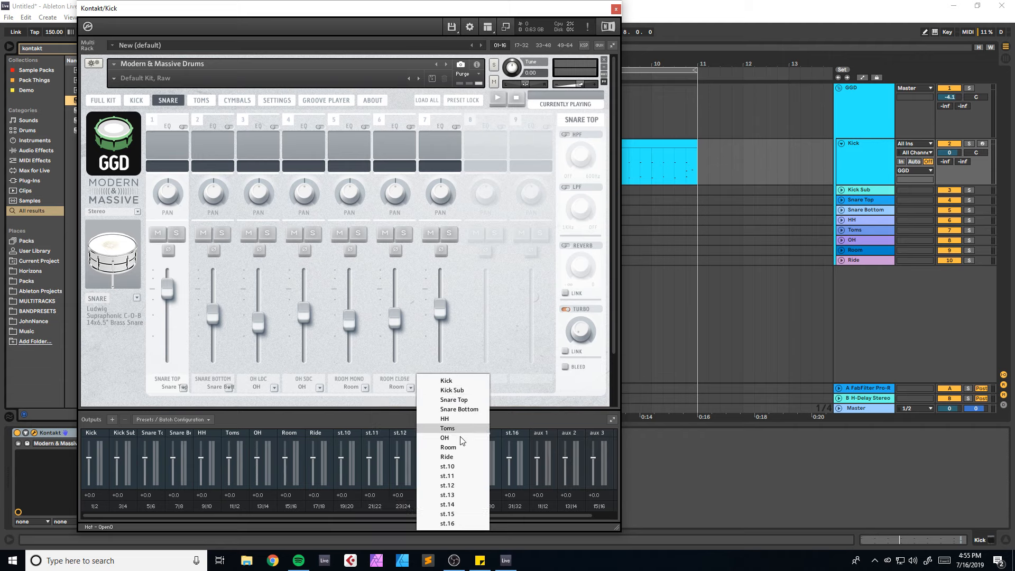
left_click(457, 447)
- Route the RACK TOM, FLOOR TOM 1 and FLOOR TOM 2 channels to the Toms output
left_click(200, 100)
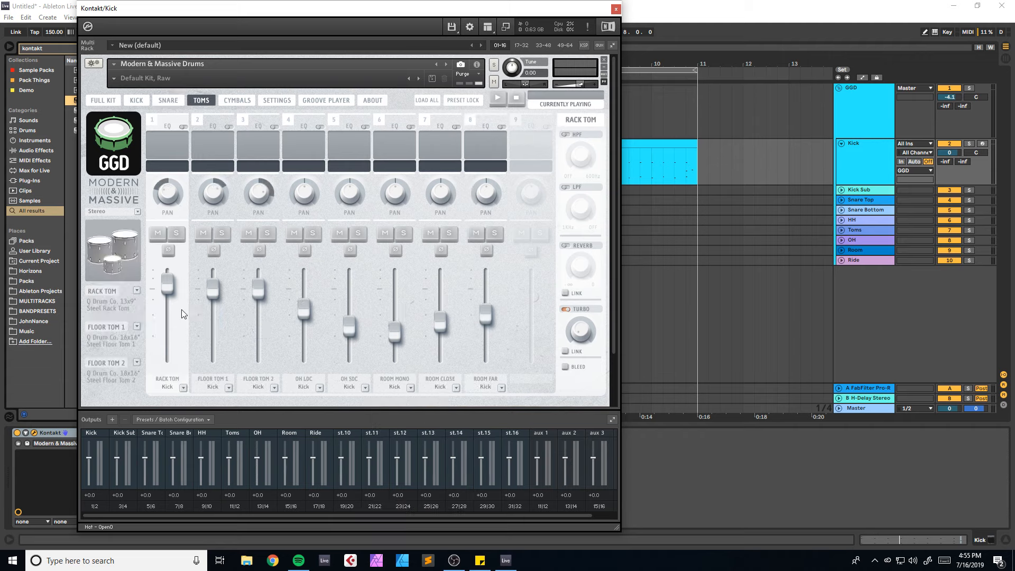
left_click(182, 388)
left_click(185, 432)
left_click(228, 388)
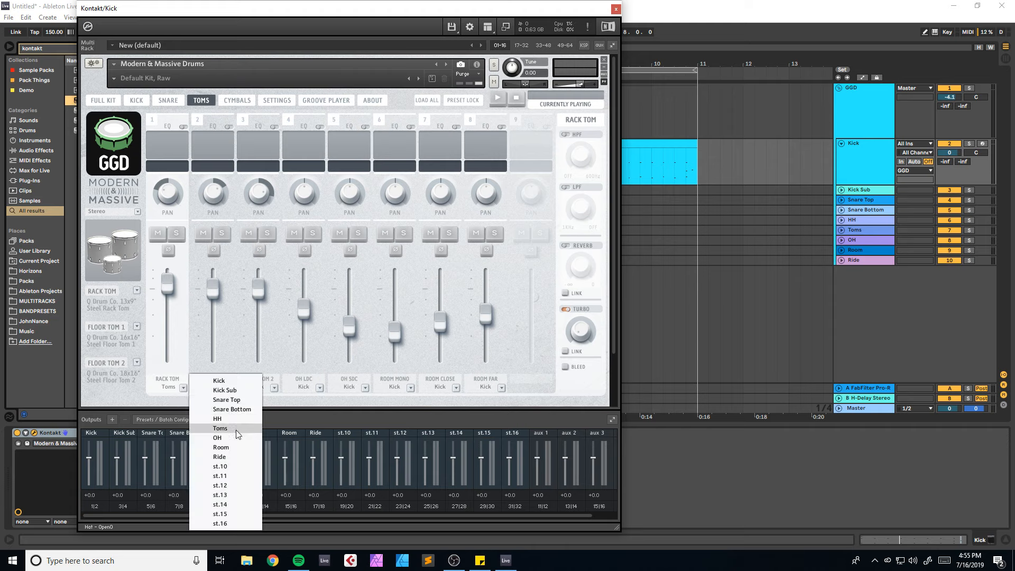
left_click(232, 429)
left_click(274, 388)
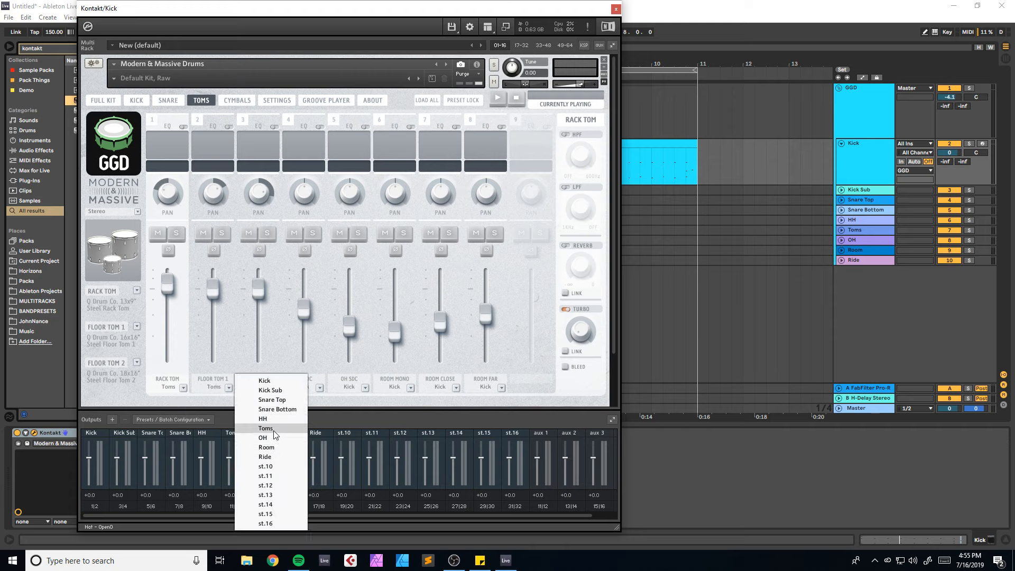
left_click(276, 429)
- Route the toms' two overhead channels to the OH output and their mono, close and far room channels to Room
left_click(321, 388)
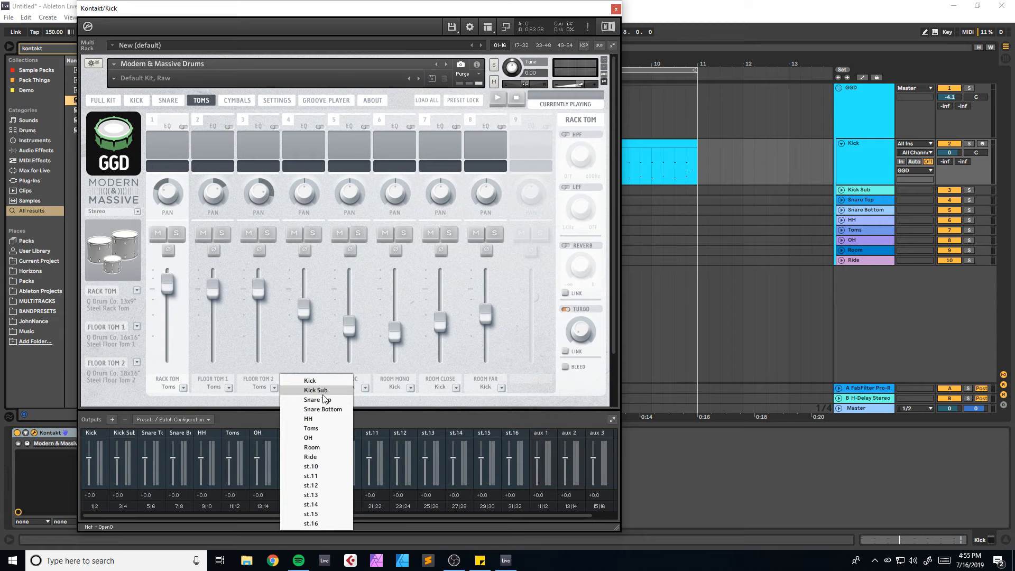
left_click(320, 437)
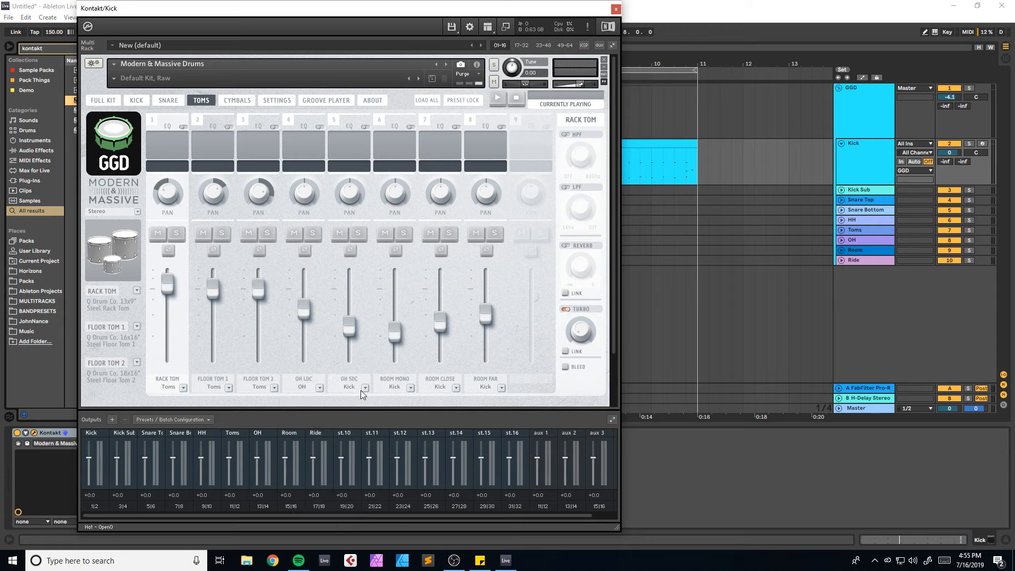
left_click(365, 389)
left_click(355, 437)
left_click(411, 388)
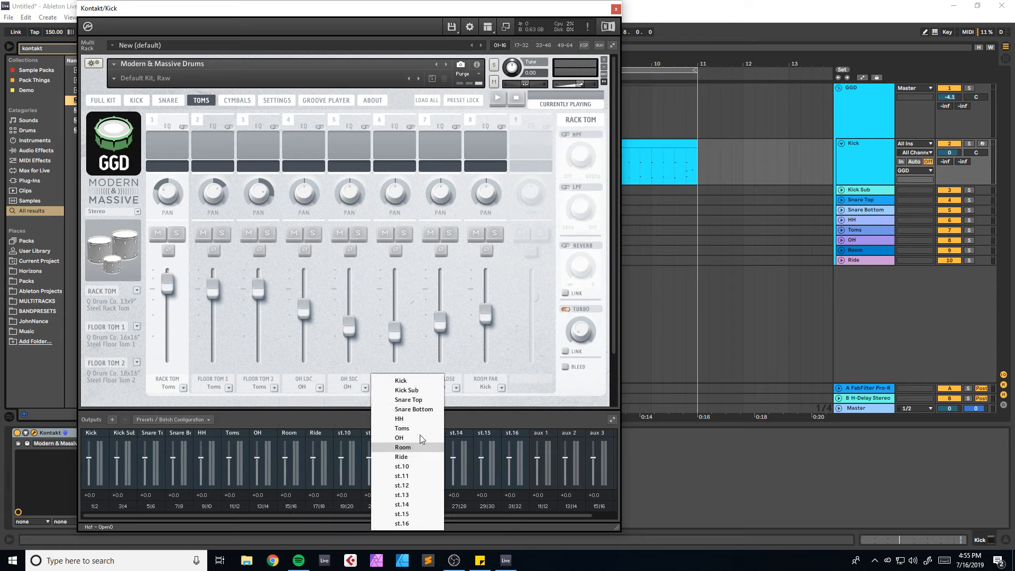
left_click(407, 447)
left_click(455, 388)
left_click(458, 447)
left_click(501, 388)
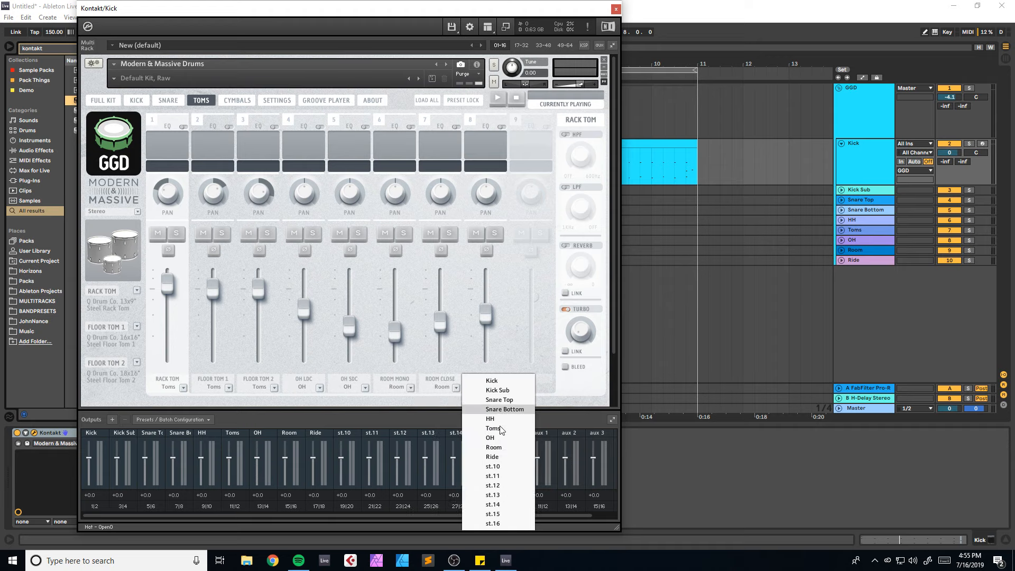
left_click(498, 447)
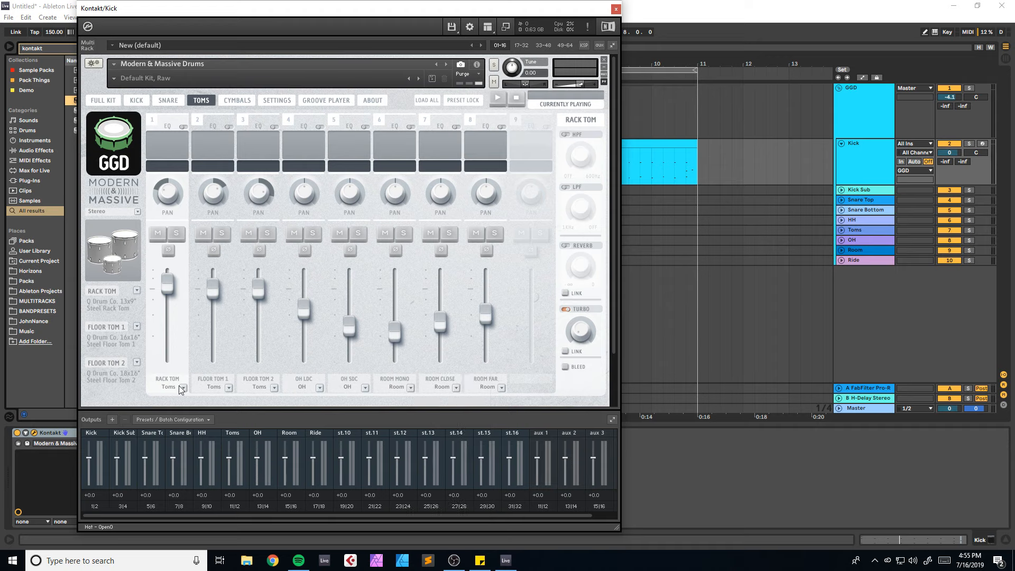
- Route the cymbals' HATS channel to the HH output and the RIDE channel to the Ride output
left_click(237, 100)
left_click(183, 388)
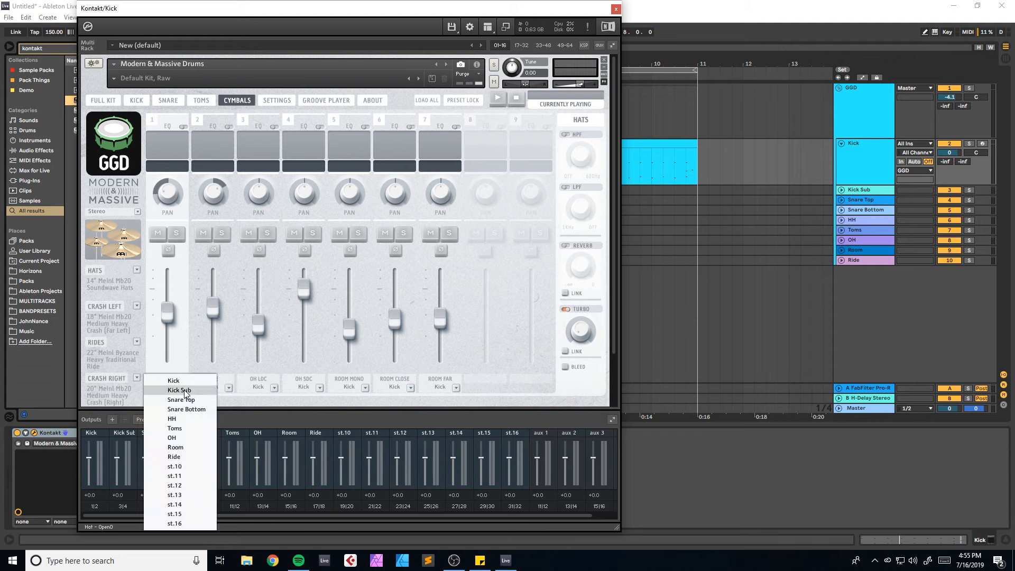
left_click(128, 406)
left_click(177, 388)
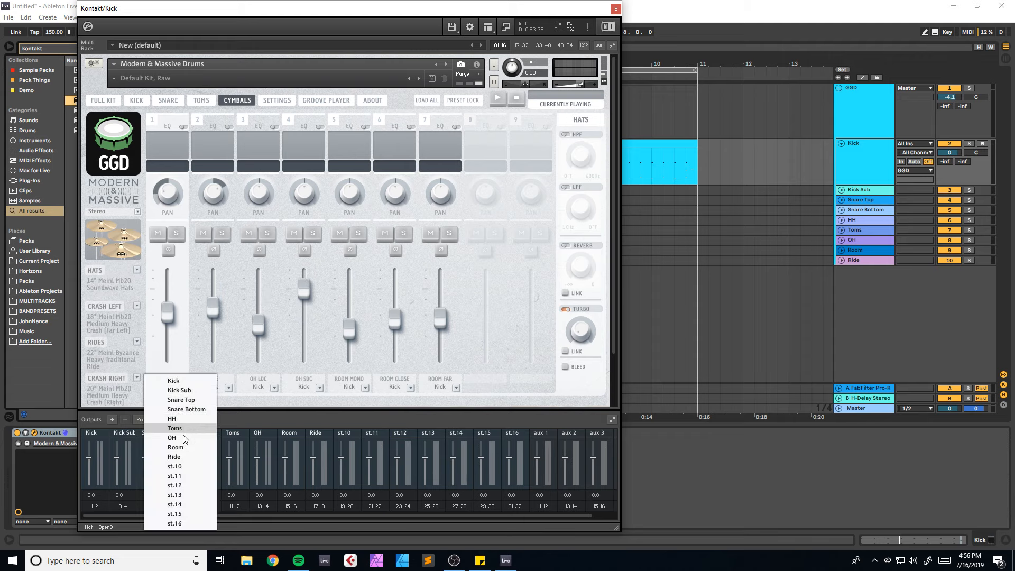
left_click(183, 422)
left_click(229, 388)
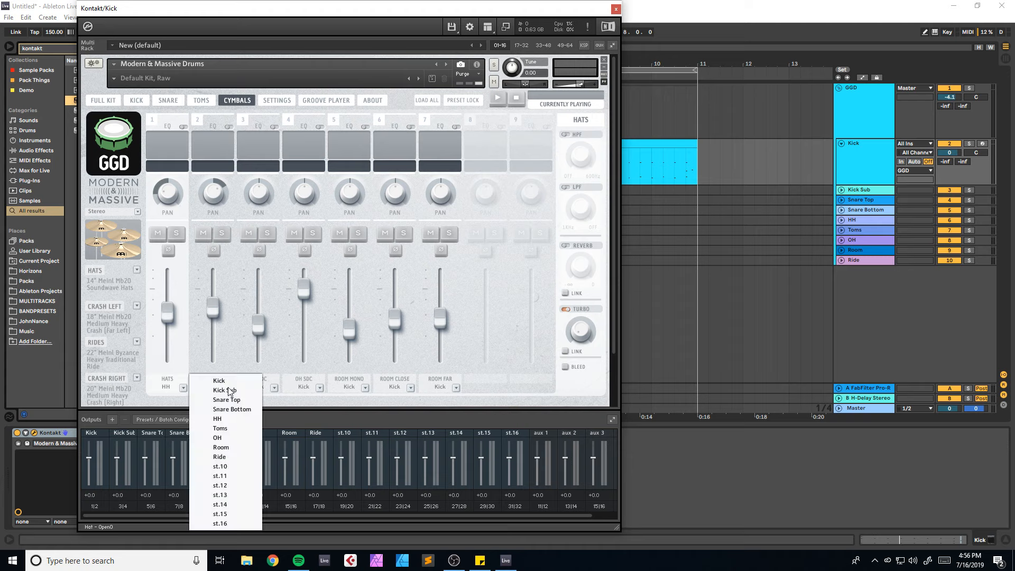
left_click(222, 456)
- Route the cymbals' two overhead channels to the OH output and their mono, close and far room channels to Room
left_click(274, 387)
left_click(259, 437)
left_click(319, 388)
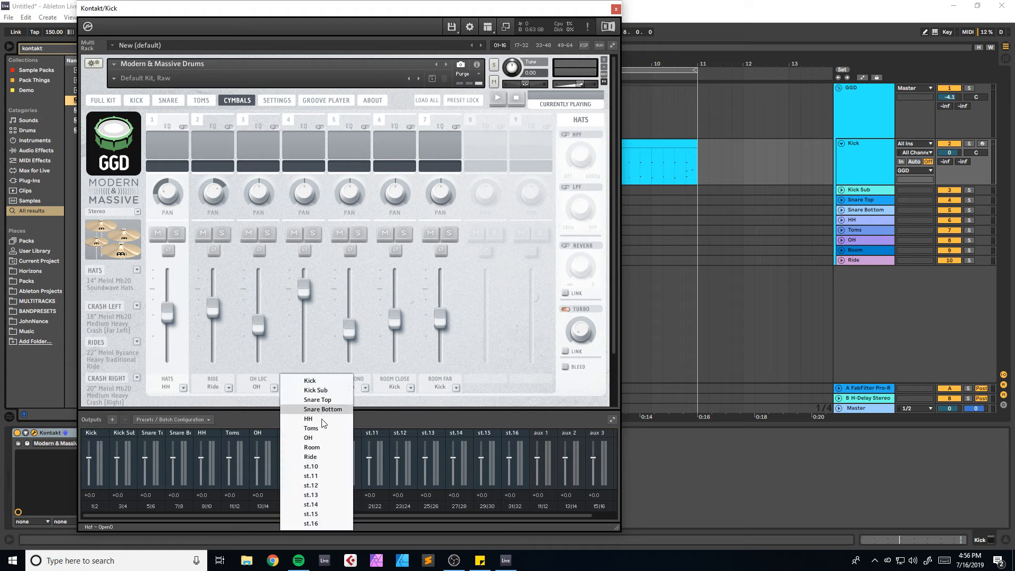
left_click(318, 439)
left_click(365, 387)
left_click(366, 446)
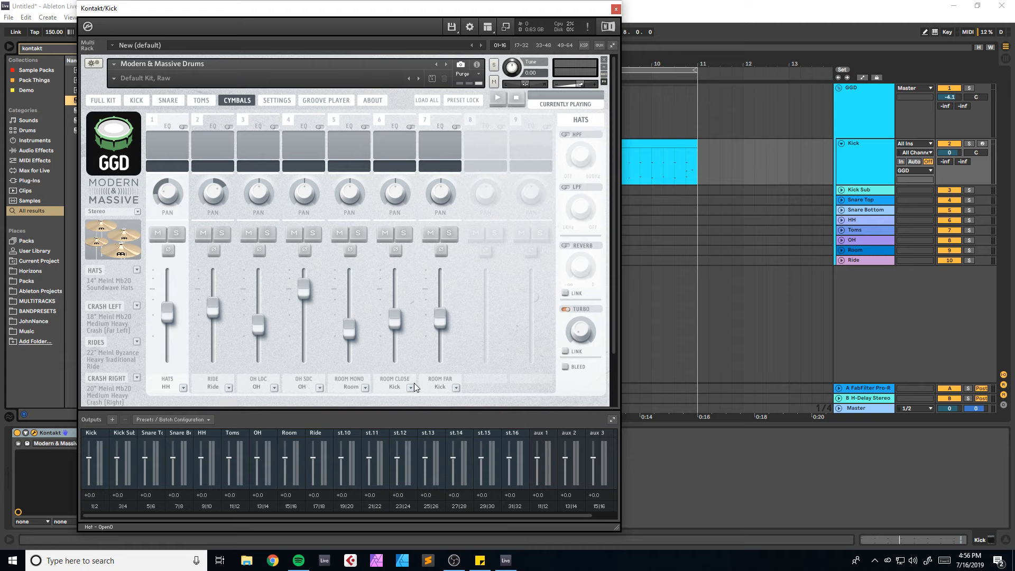
left_click(411, 386)
left_click(406, 448)
left_click(455, 387)
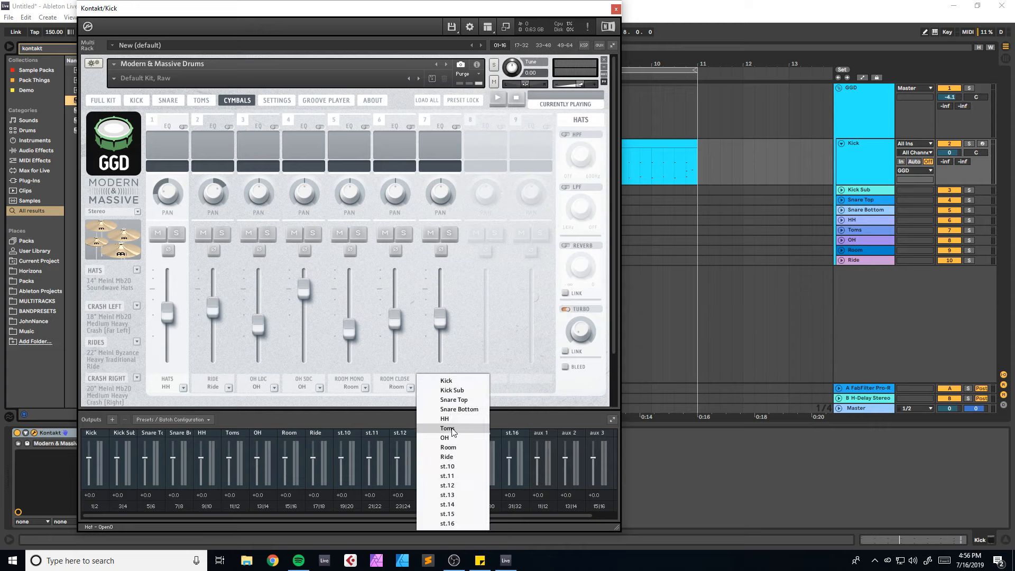
left_click(453, 449)
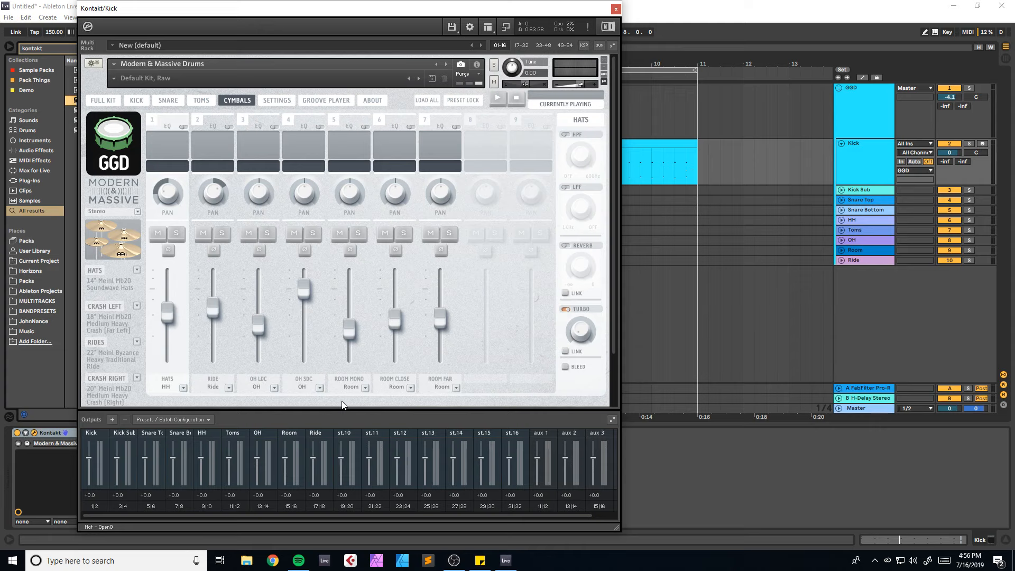
- Return Kontakt to the full kit view, close its window, and widen the arrangement's track headers
left_click(111, 102)
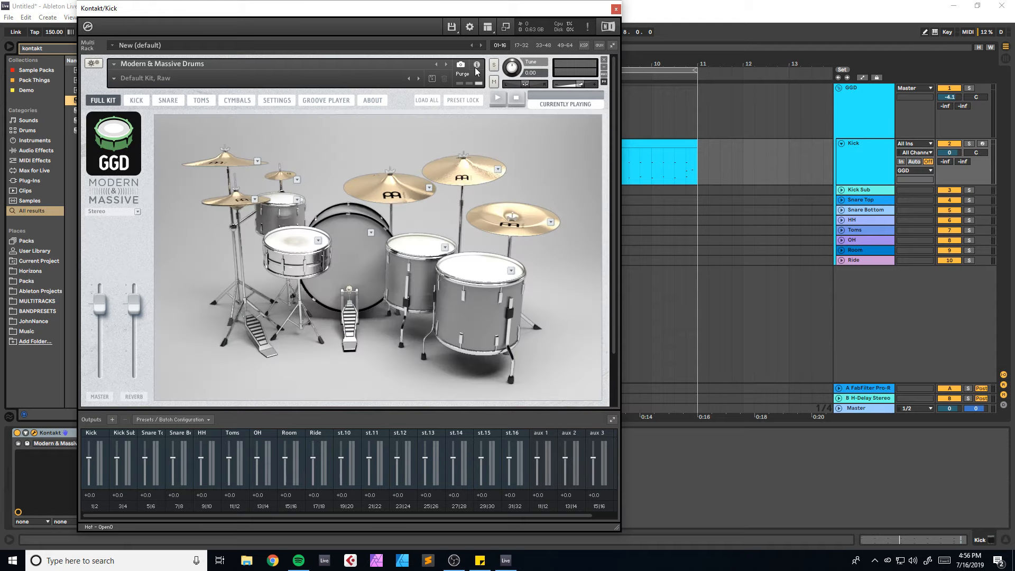
left_click(616, 9)
double_click(301, 47)
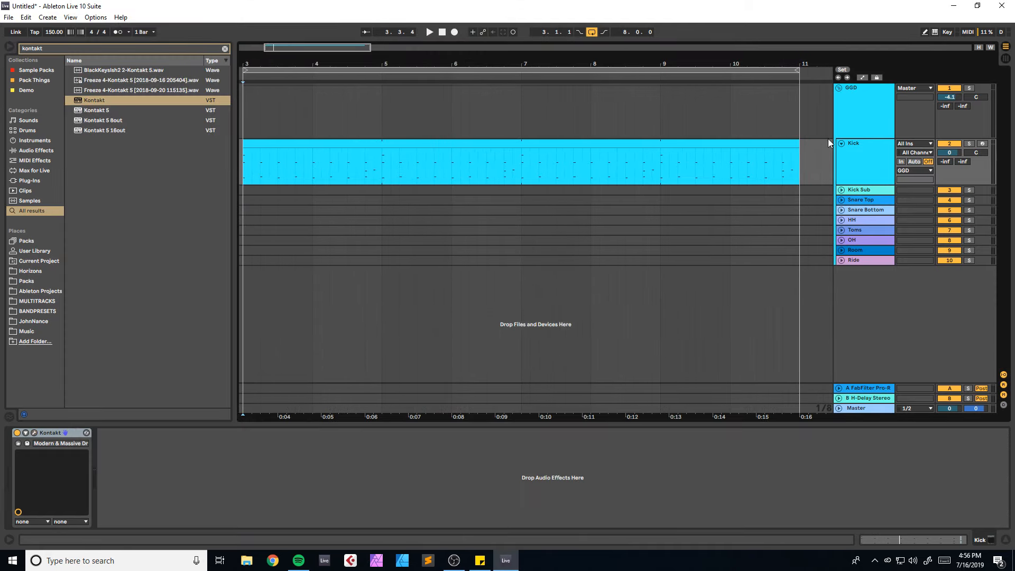
left_click_drag(834, 177, 792, 180)
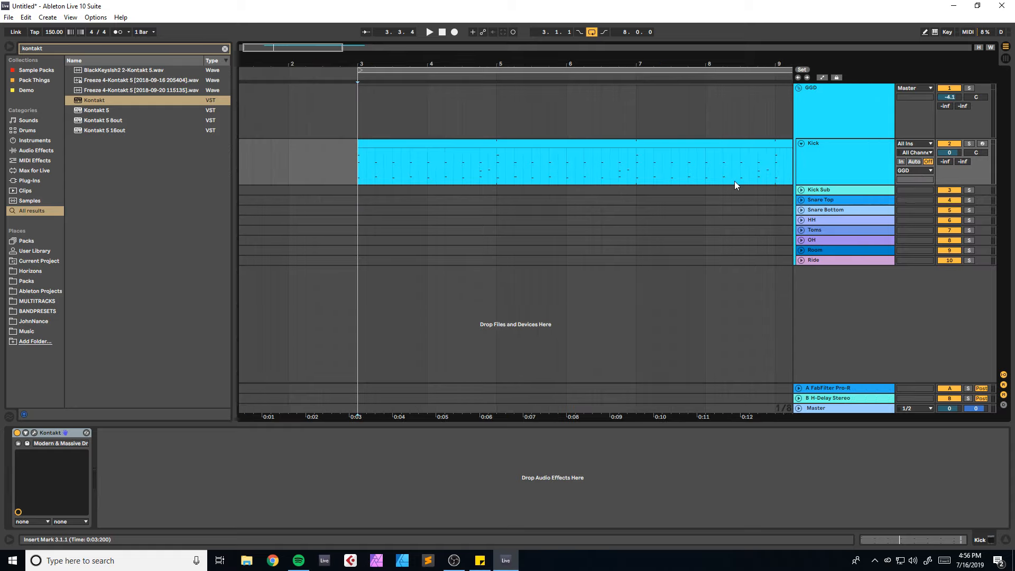
left_click_drag(341, 75, 404, 71)
left_click(834, 162)
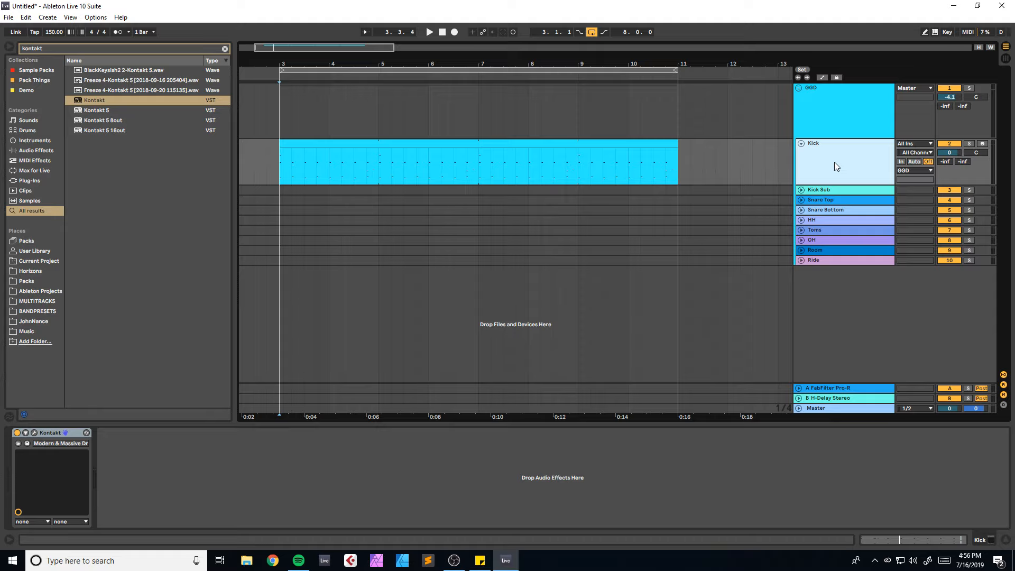
- Unfold the Kick Sub track and set its audio input to the Kick track's Kt. st.2 Kontakt output
left_click(801, 190)
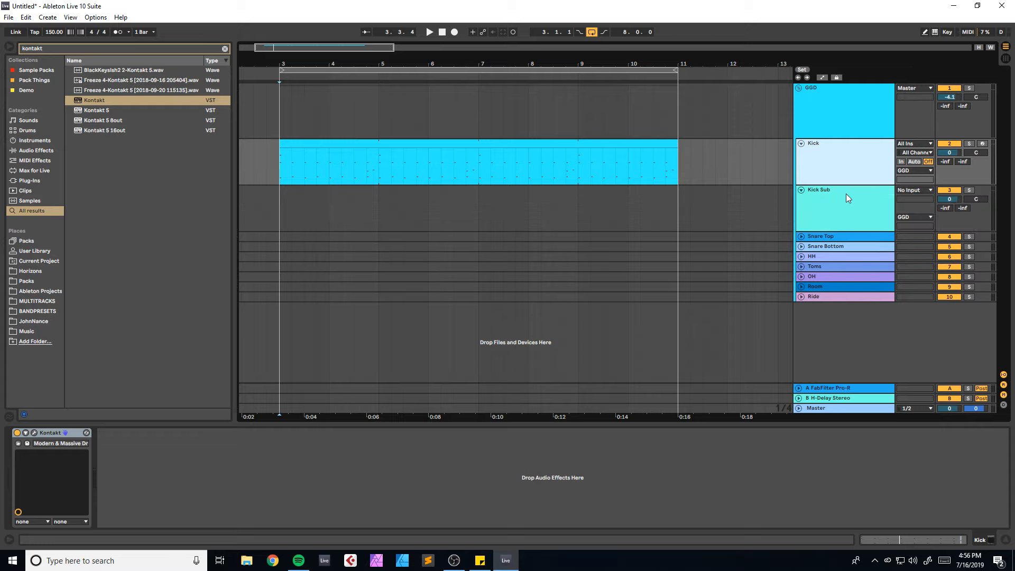
left_click(846, 193)
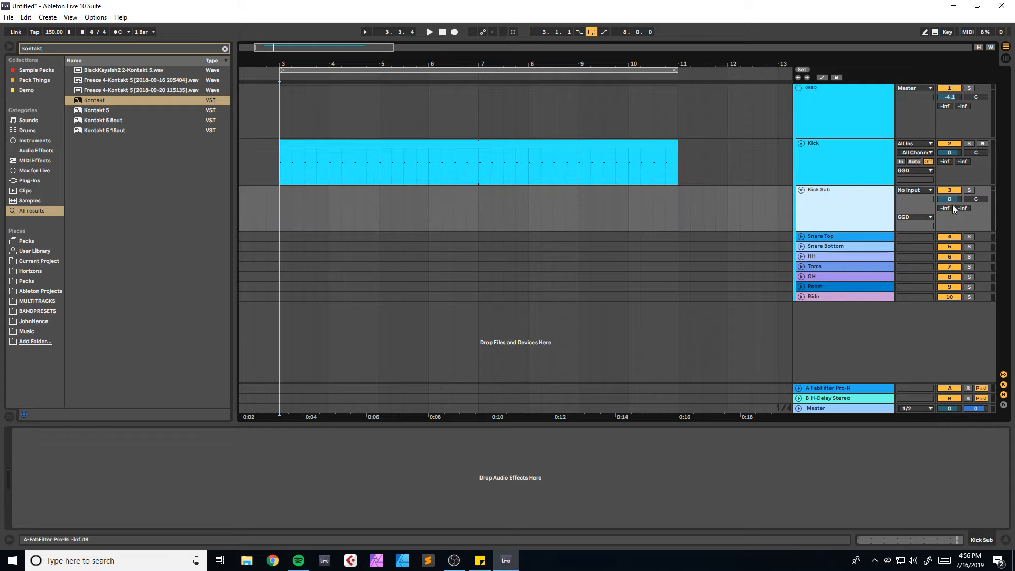
left_click(920, 192)
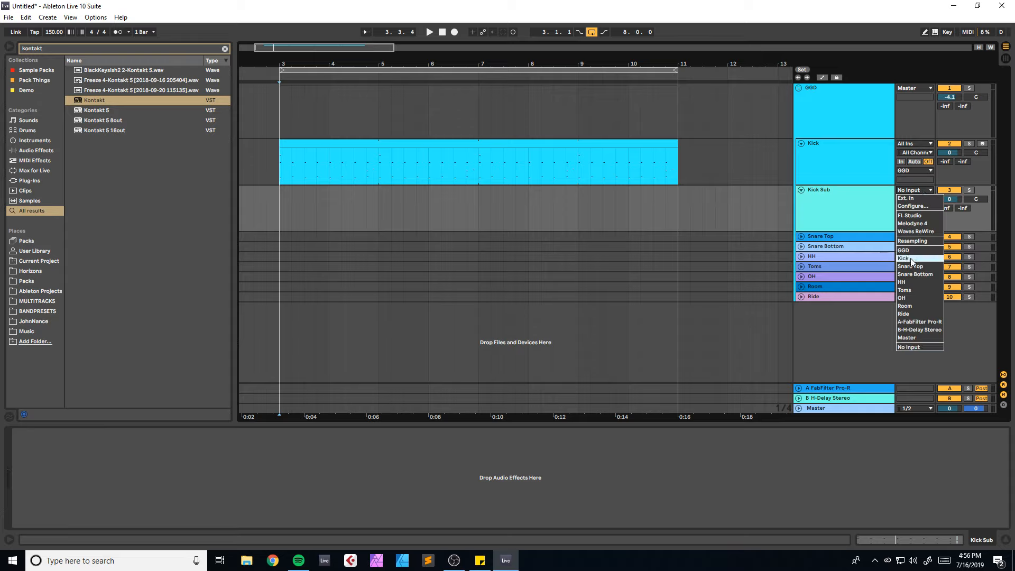
left_click(911, 259)
left_click(920, 199)
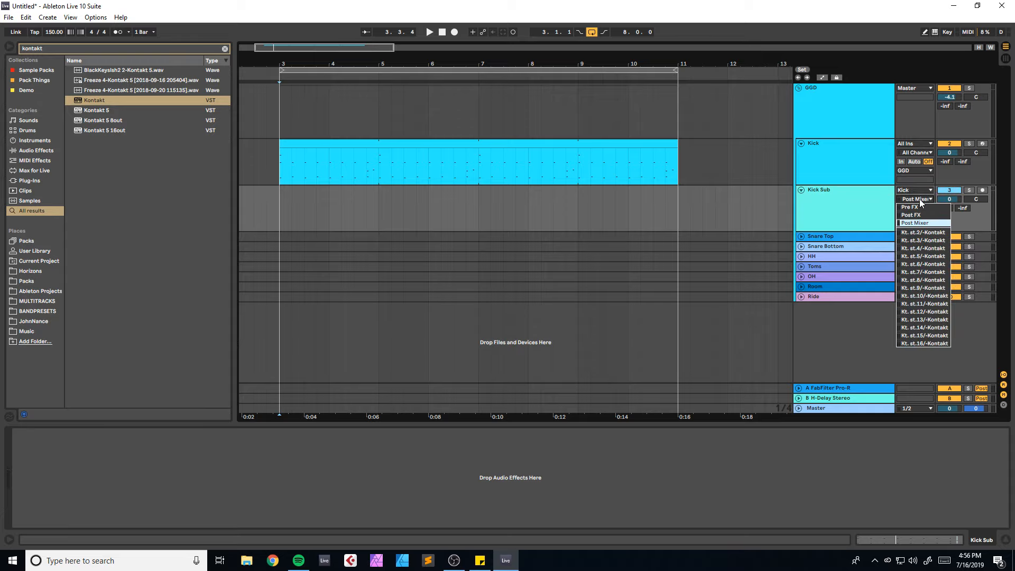
left_click(933, 233)
- Unfold the Snare Top track and set its audio input to the Kick track's Kt. st.3 Kontakt output
left_click(801, 237)
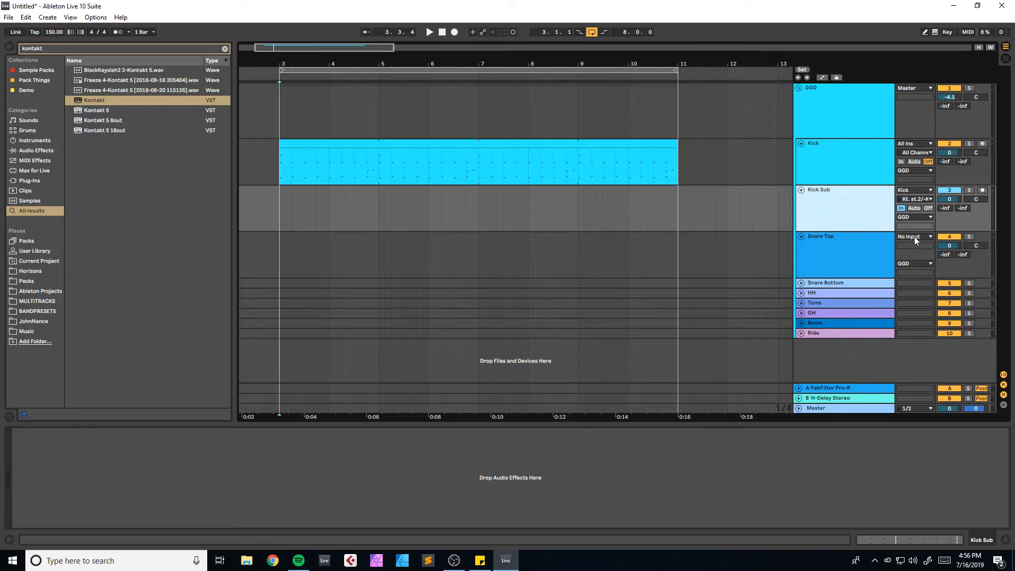
left_click(914, 237)
left_click(913, 305)
left_click(916, 246)
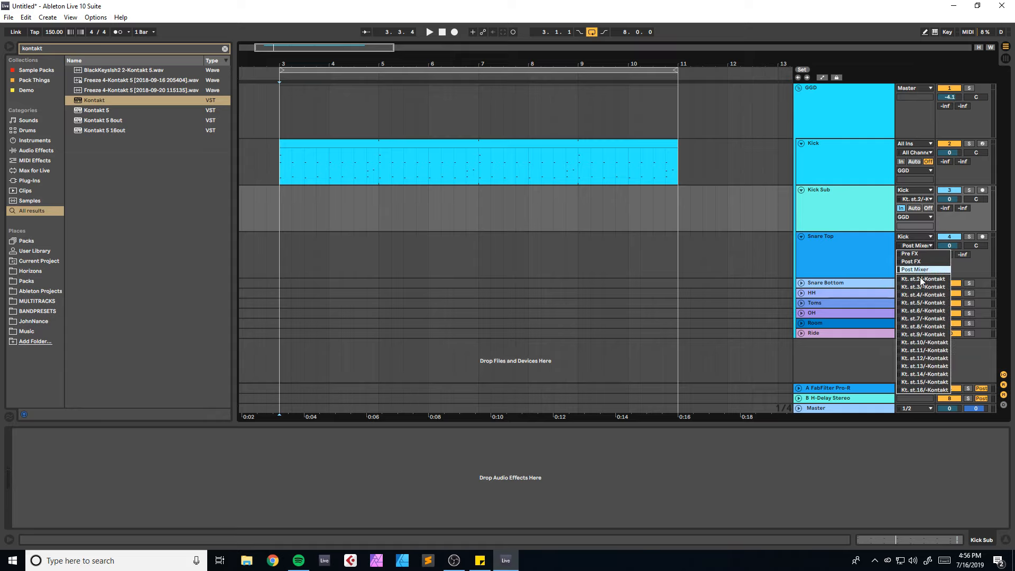
left_click(922, 289)
- Unfold the Snare Bottom track and set its audio input to the Kick track's Kt. st.4 Kontakt output
left_click(802, 283)
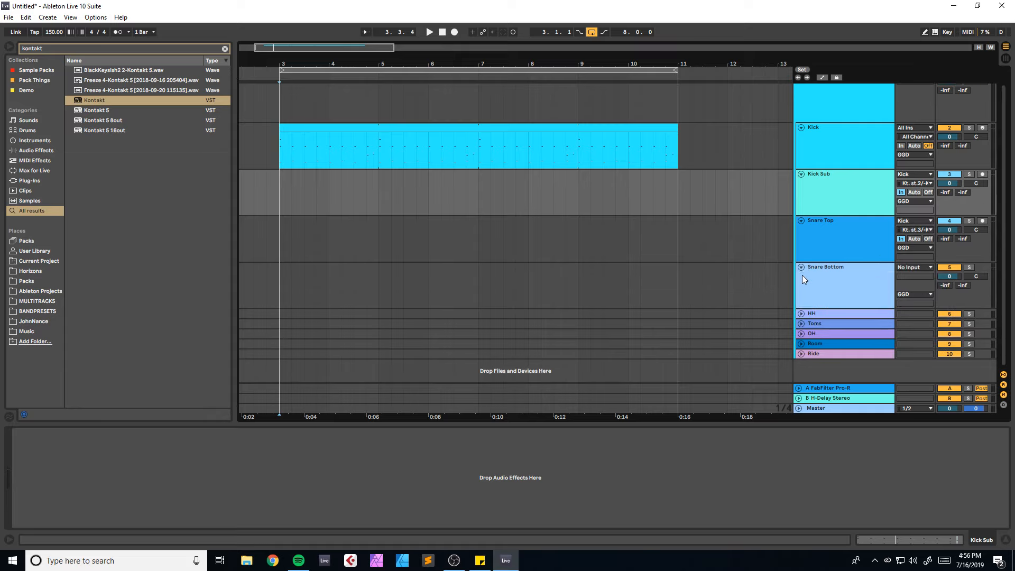
left_click(930, 268)
left_click(914, 336)
left_click(917, 276)
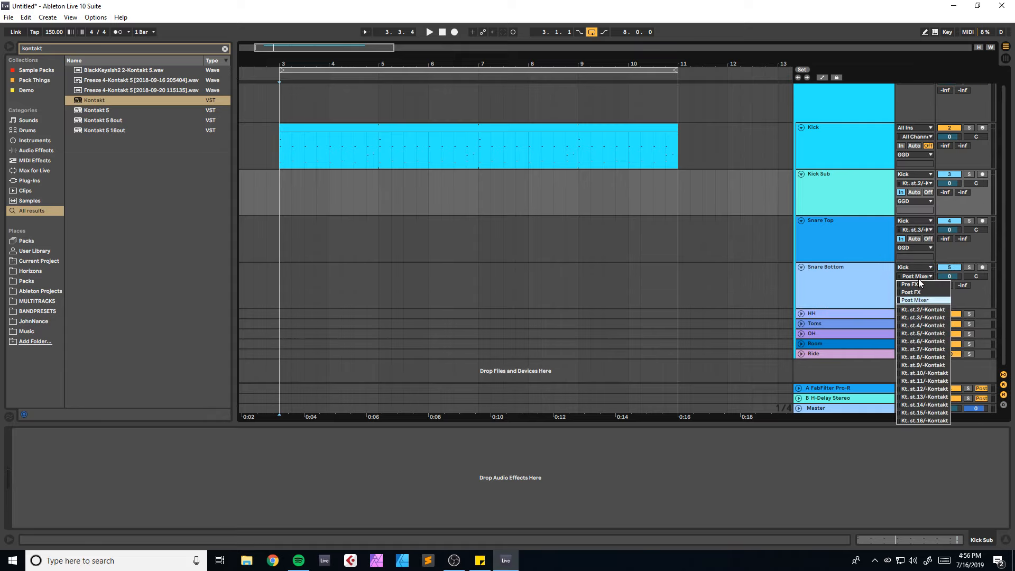
left_click(922, 325)
- Unfold the HH track and set its audio input to the Kick track's Kt. st.5 Kontakt output
left_click(802, 314)
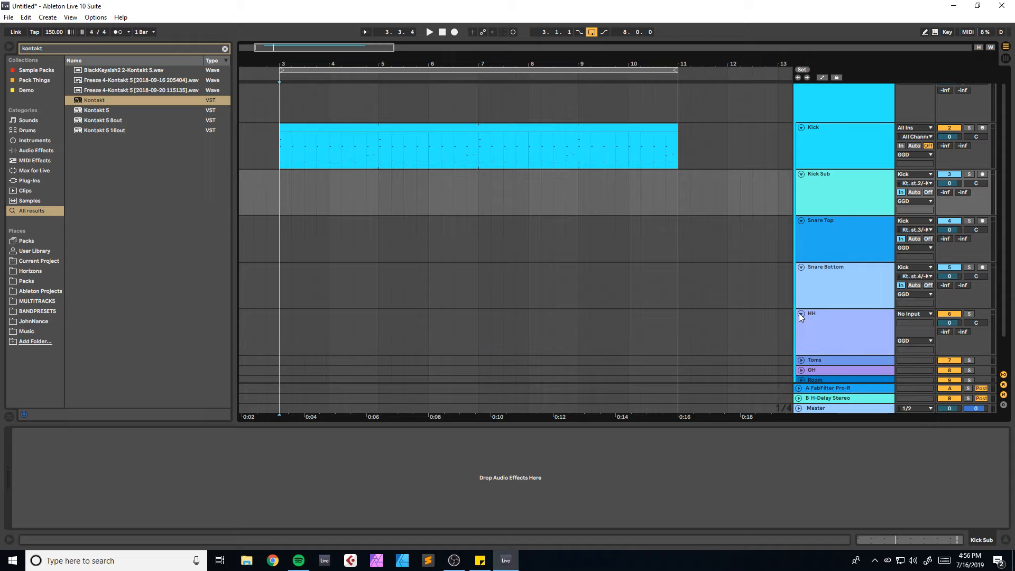
left_click(909, 277)
left_click(913, 341)
left_click(914, 277)
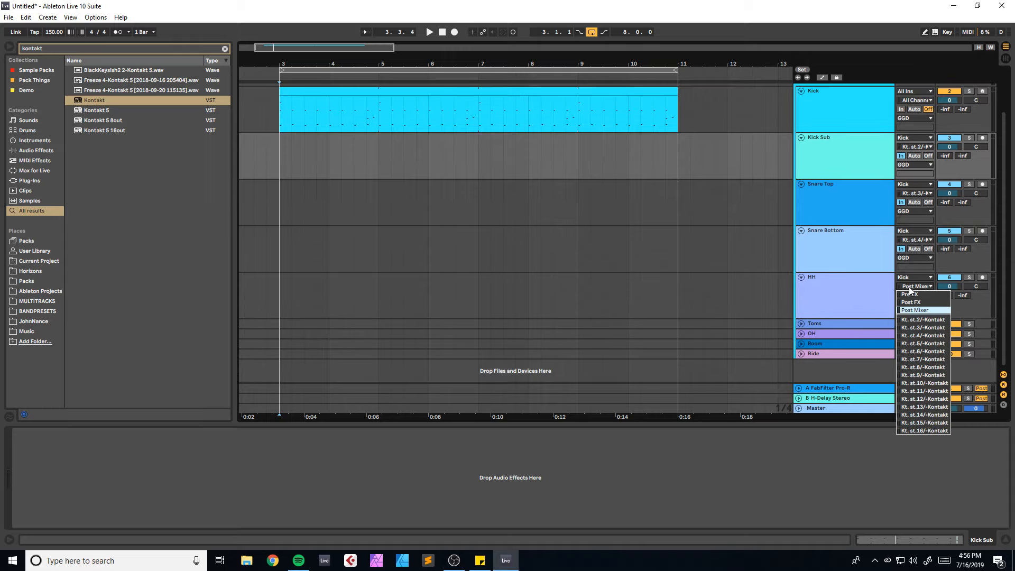
left_click(914, 346)
- Unfold the Toms track and set its audio input to the Kick track's Kt. st.6 Kontakt output
left_click(801, 324)
left_click(914, 287)
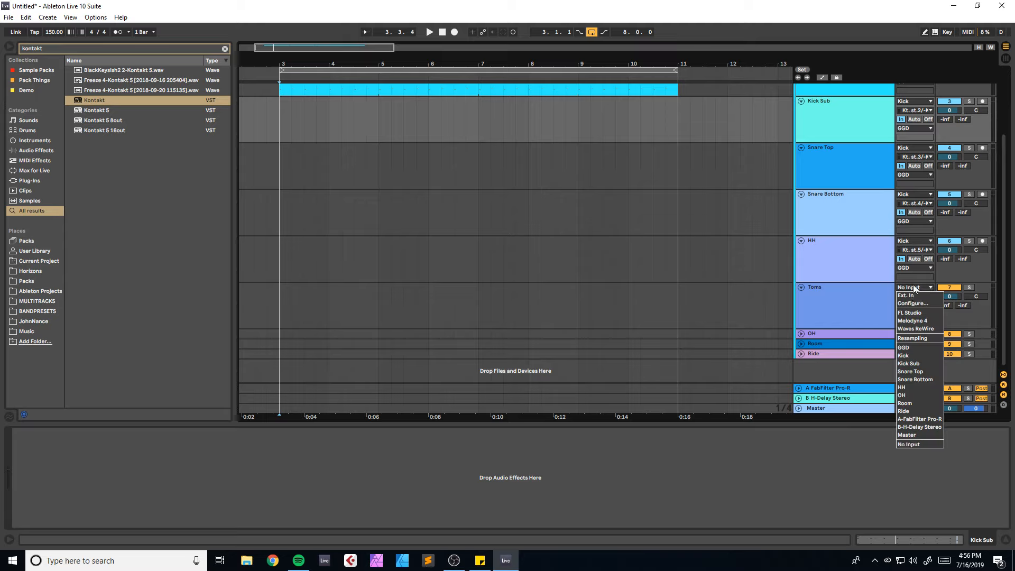
left_click(914, 352)
left_click(916, 296)
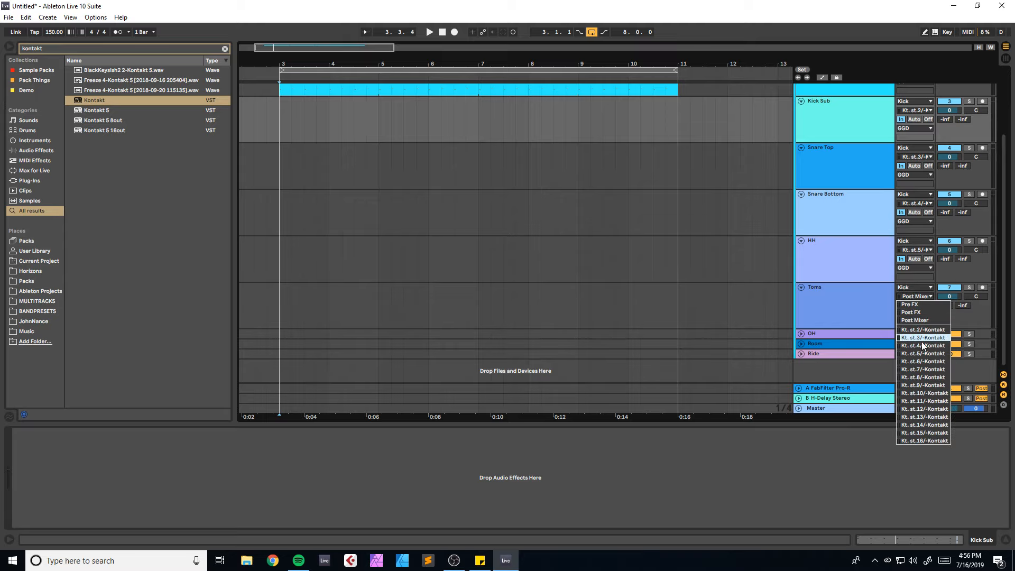
left_click(923, 362)
- Unfold the OH track and set its audio input to the Kick track's Kt. st.7 Kontakt output
left_click(801, 333)
left_click(922, 334)
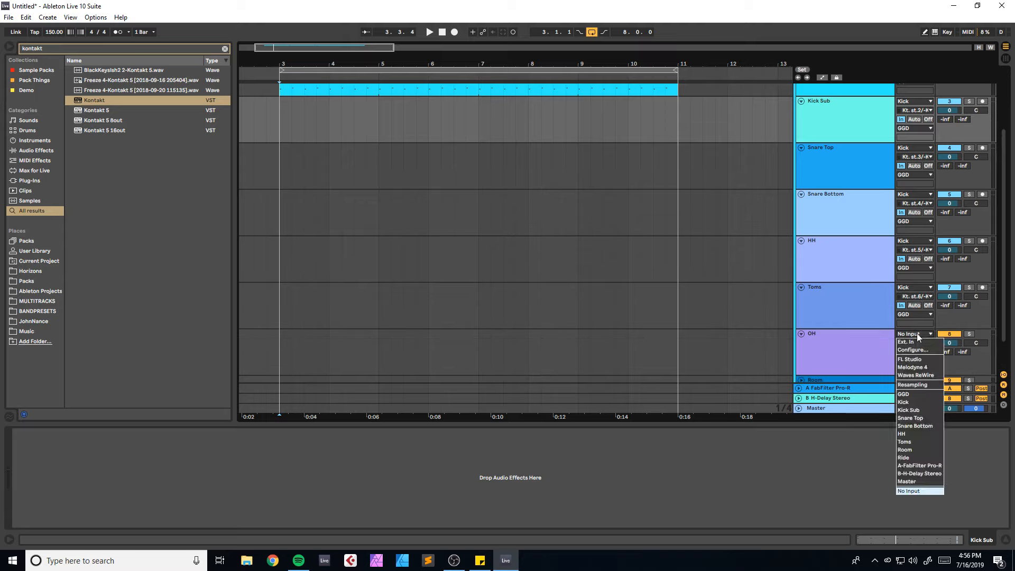
left_click(915, 404)
left_click(919, 343)
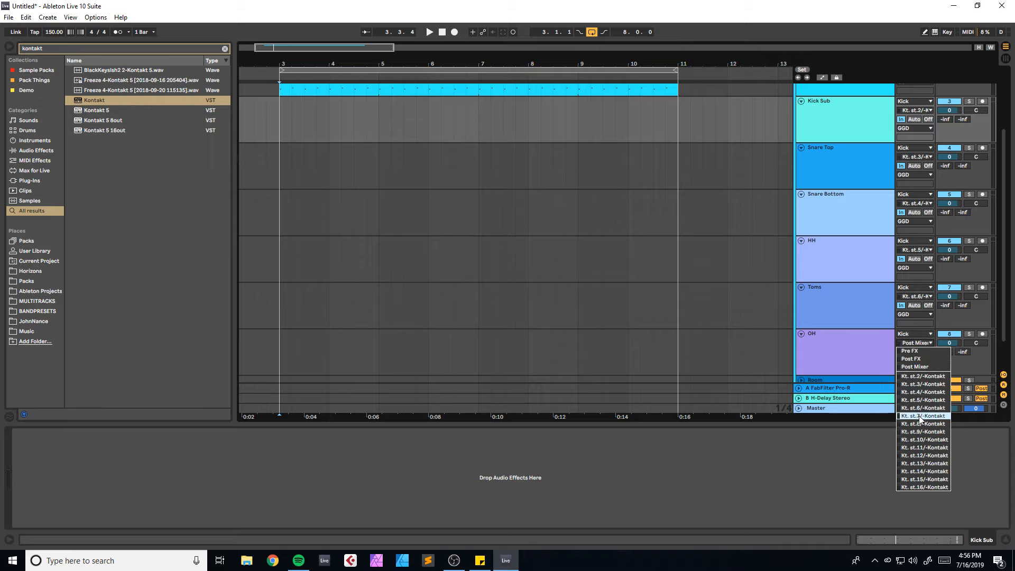
left_click(922, 415)
- Unfold the Room track and set its audio input to the Kick track's Kt. st.8 Kontakt output
scroll(859, 357, "down", 1)
left_click(802, 341)
left_click(915, 341)
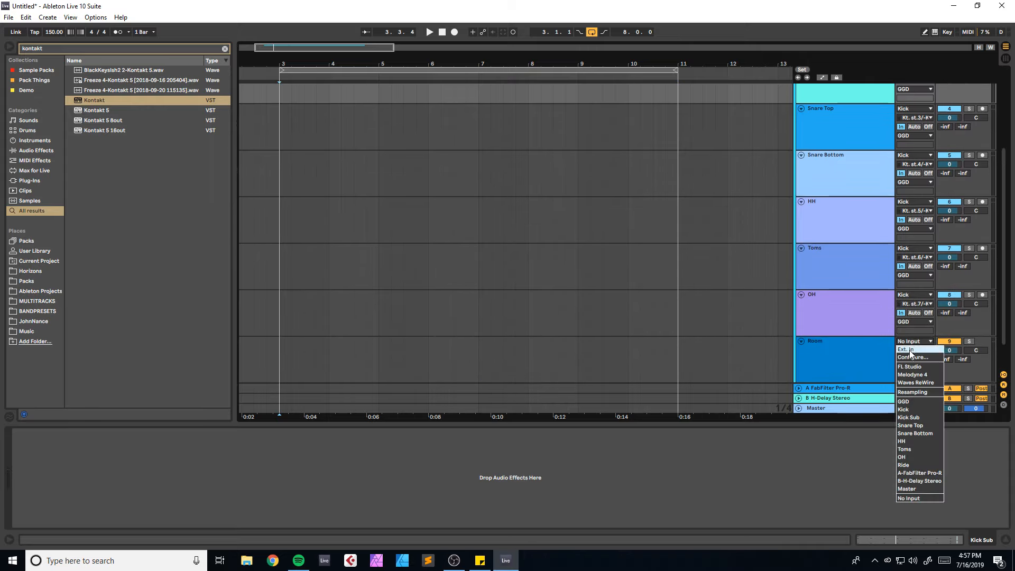
left_click(914, 404)
scroll(914, 370, "down", 1)
left_click(916, 316)
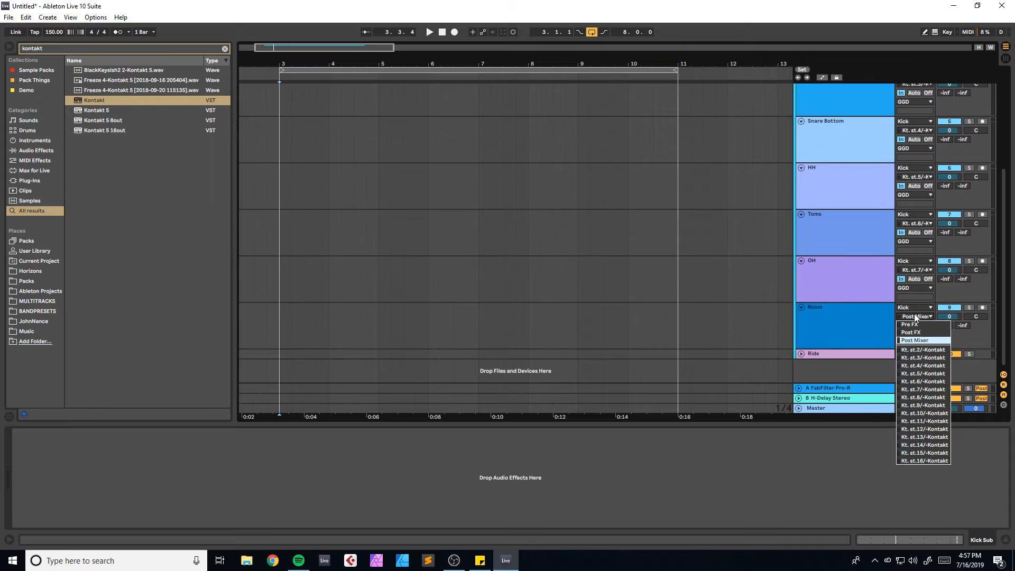
left_click(922, 397)
- Unfold the Ride track and set its audio input to the Kick track's Kt. st.9 Kontakt output
left_click(801, 354)
left_click(914, 341)
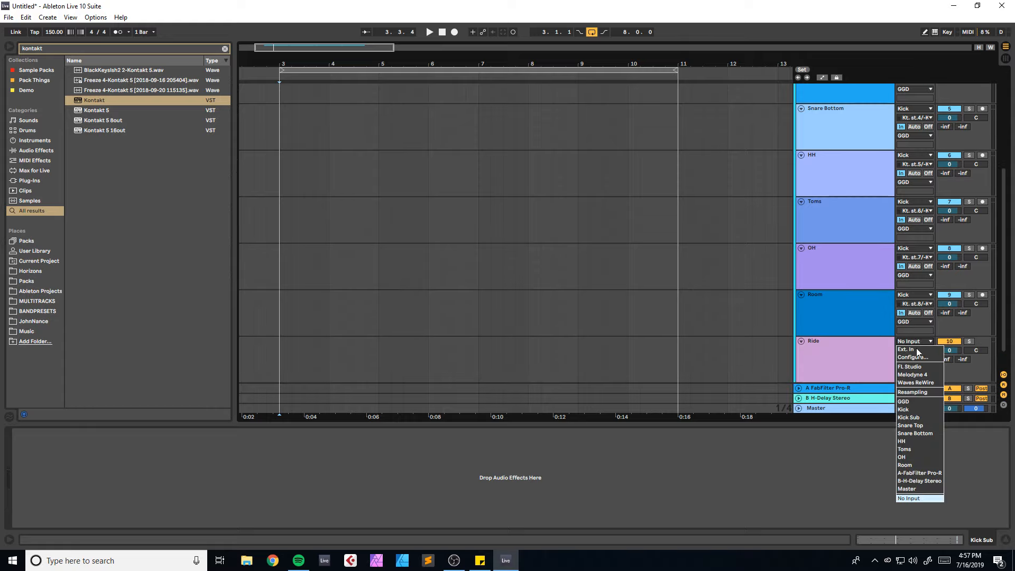
left_click(906, 413)
left_click(914, 352)
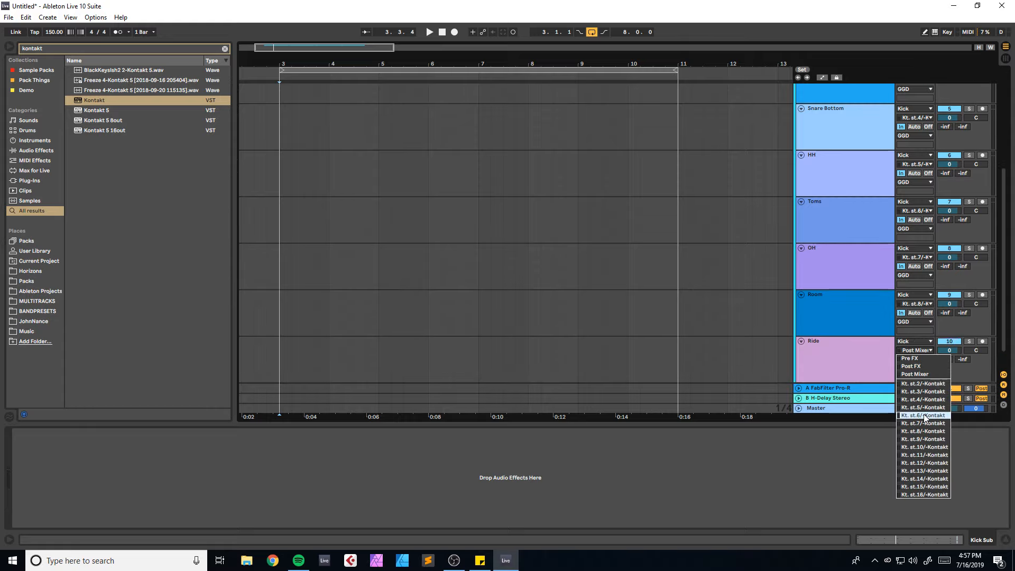
left_click(926, 439)
- Play the drum clip with the Kick track soloed, and switch the solo to Kick Sub to check both signals
scroll(860, 327, "up", 5)
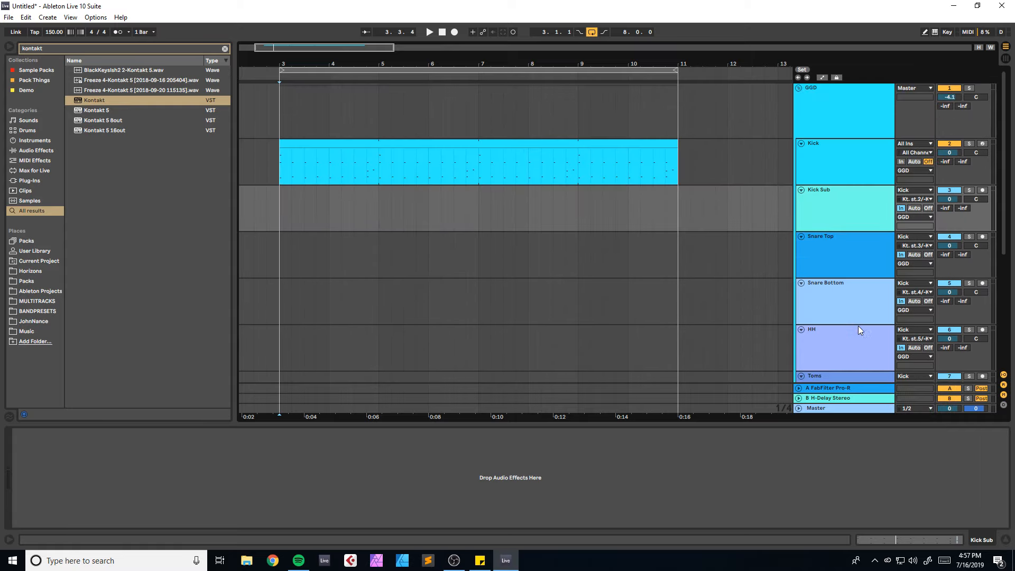
scroll(840, 200, "up", 1)
left_click(968, 143)
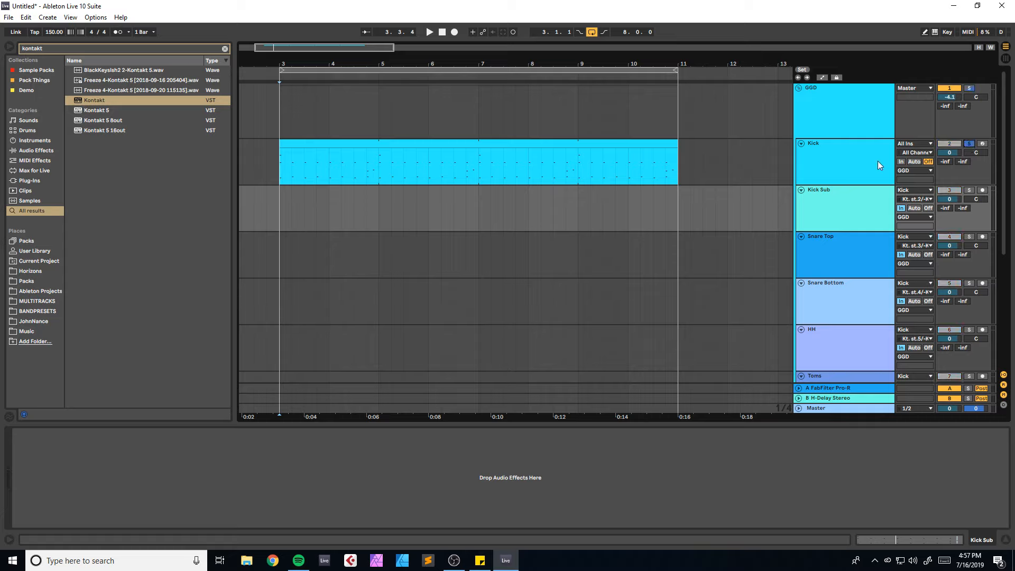
key("space")
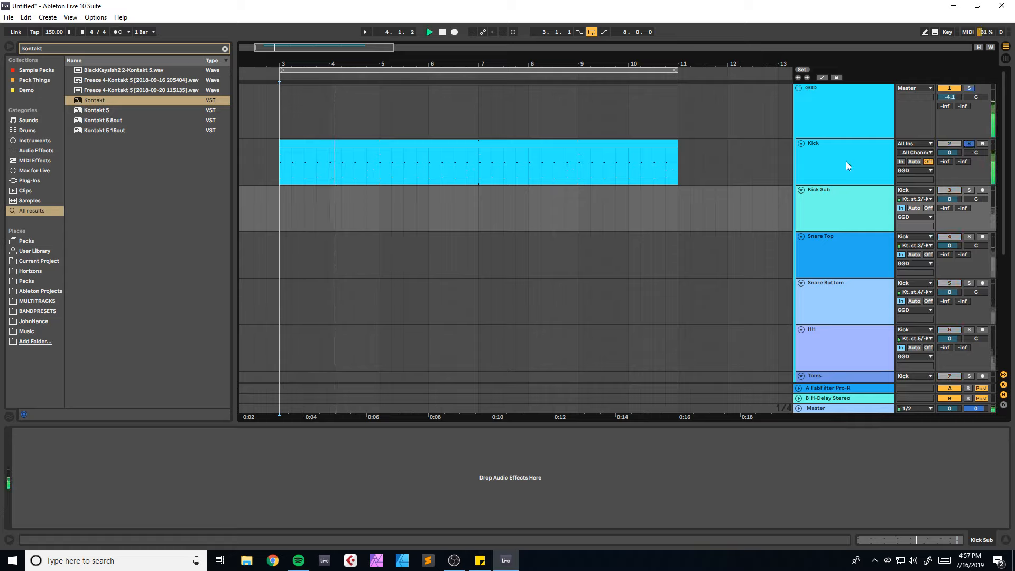
left_click(968, 190)
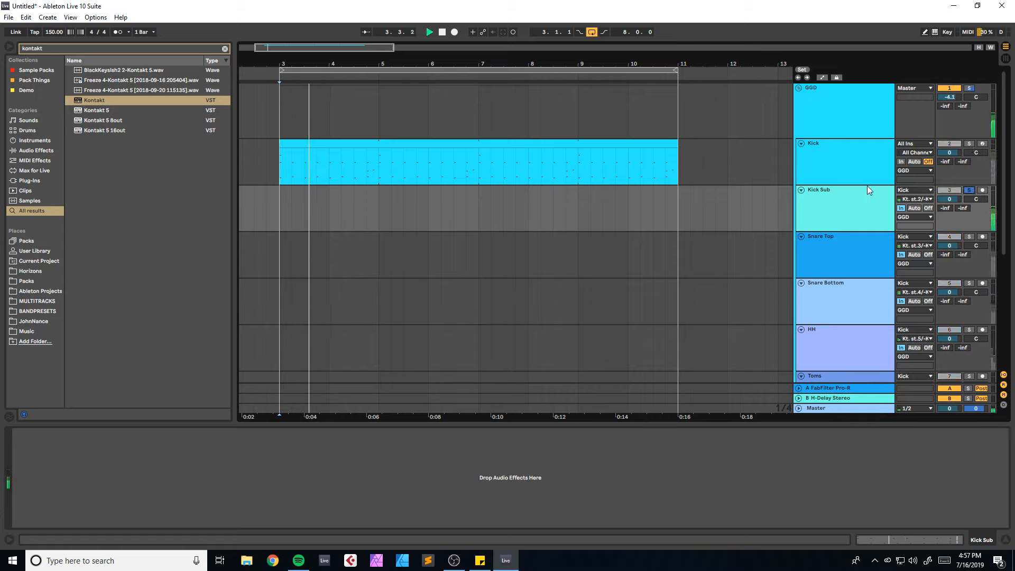
- Solo the Snare Top track and play the clip to check its separate output
scroll(893, 195, "down", 2)
left_click(968, 205)
key("space")
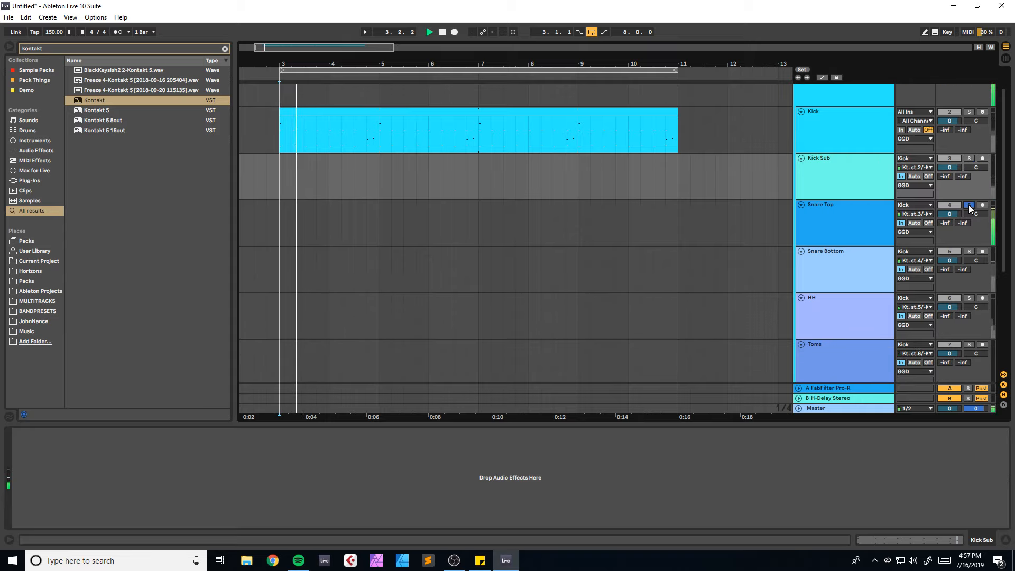
scroll(961, 225, "down", 2)
key("space")
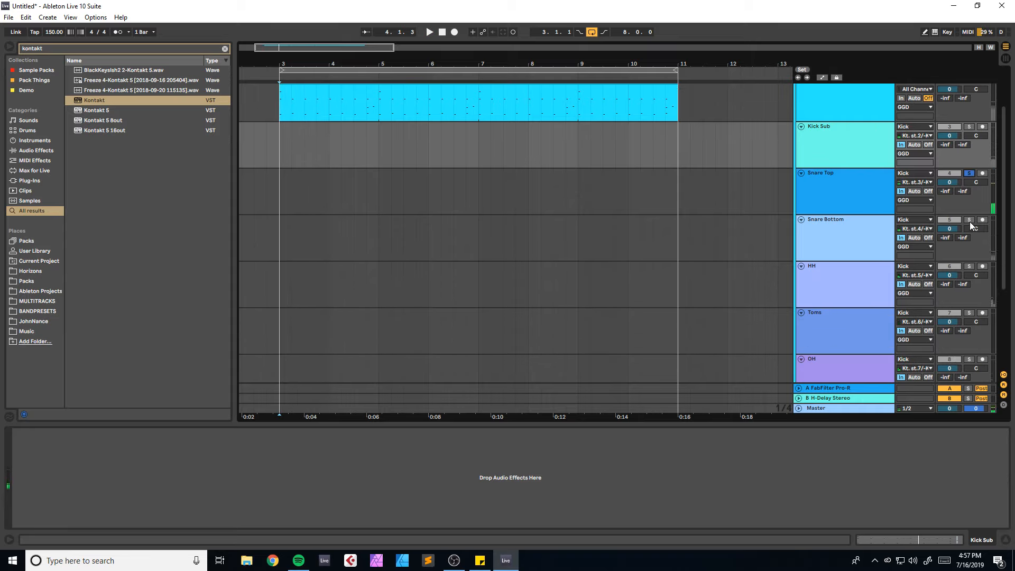
key("space")
- Solo the HH track and switch the solo to Toms during playback to check their separate outputs
scroll(863, 217, "down", 5)
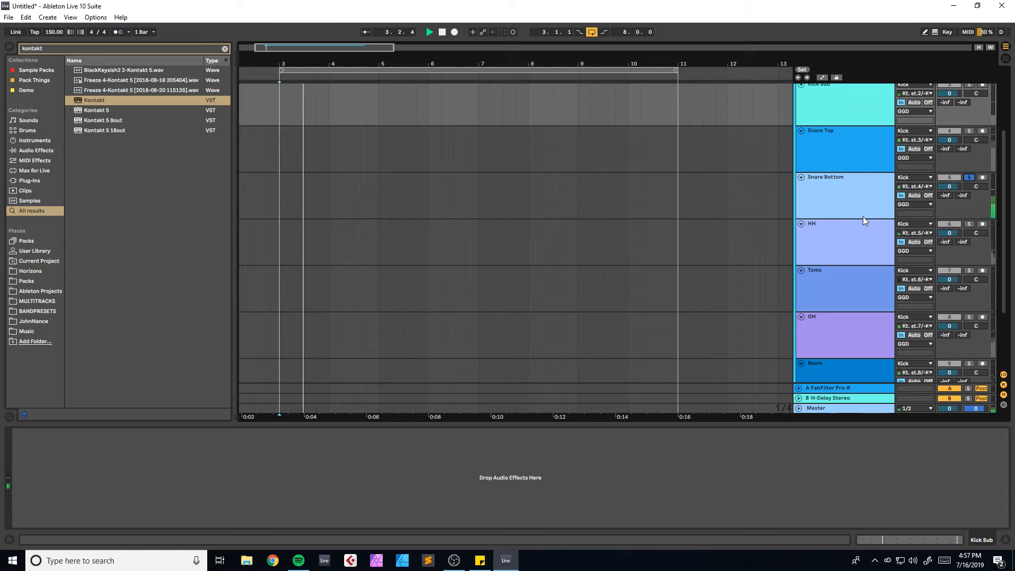
left_click(968, 181)
key("space")
key("space")
scroll(832, 199, "down", 2)
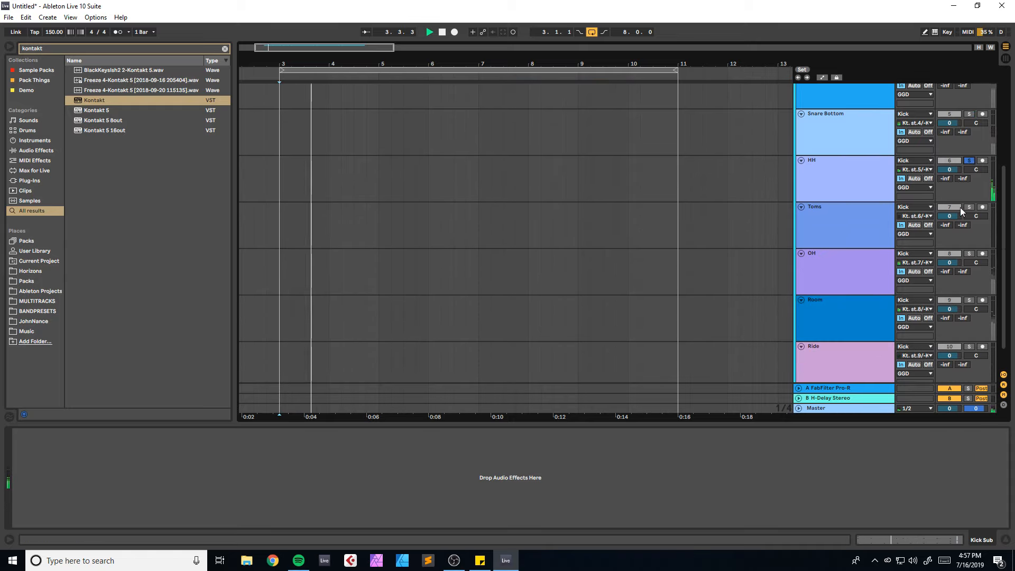
left_click(969, 207)
scroll(576, 228, "up", 9)
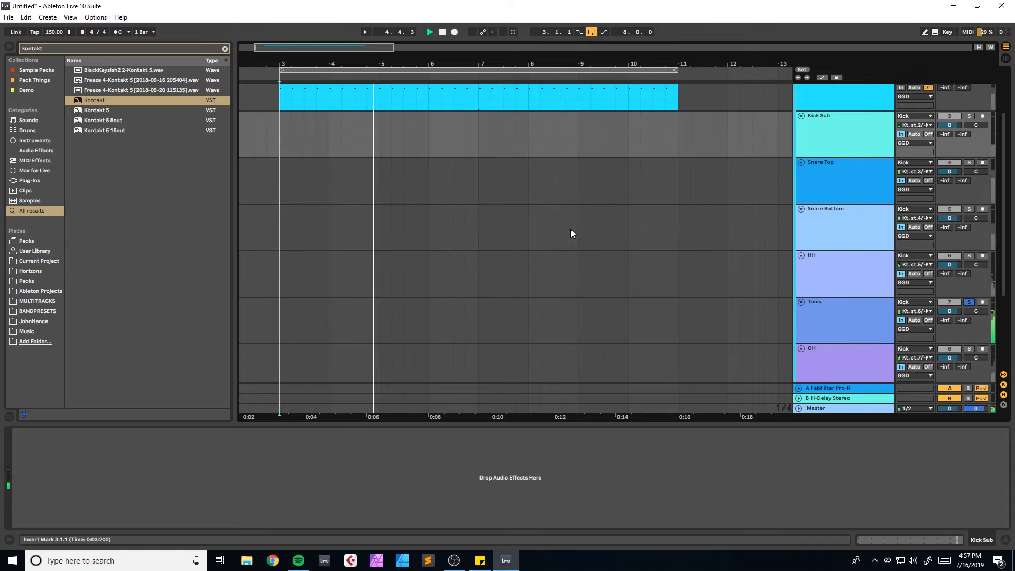
- Solo the OH track and play the drum clip to check the overheads' separate output
scroll(569, 229, "down", 6)
key("space")
scroll(871, 255, "down", 4)
left_click(968, 243)
key("space")
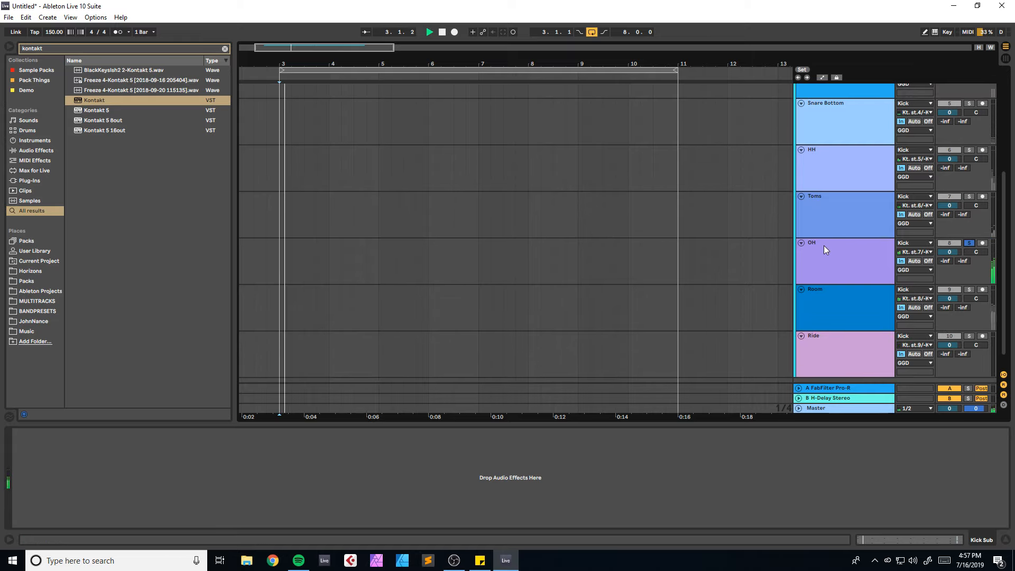
scroll(850, 242, "down", 2)
key("space")
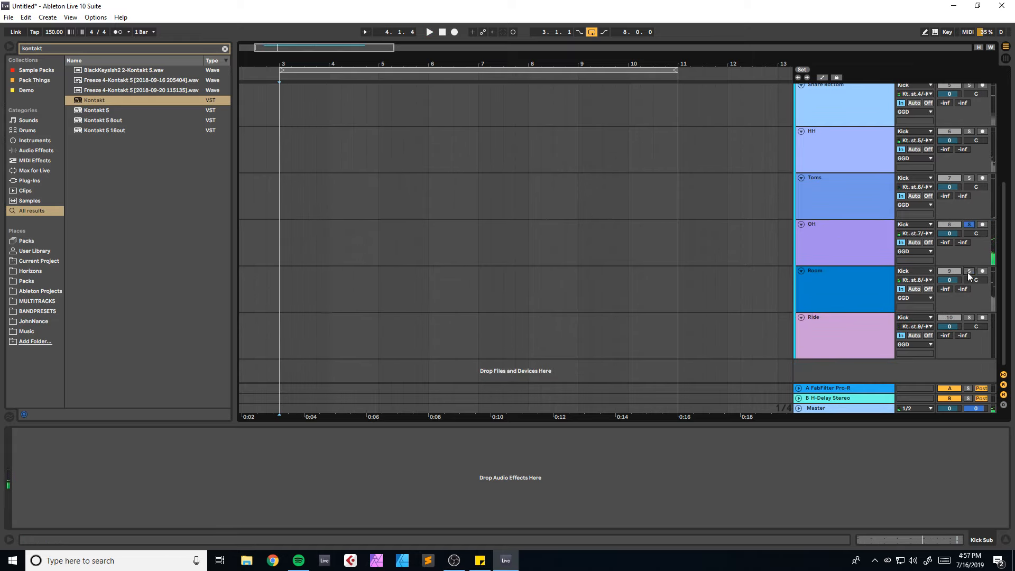
- Play the clip with the Room track soloed, and switch the solo to Ride to check both separate outputs
left_click(968, 271)
key("space")
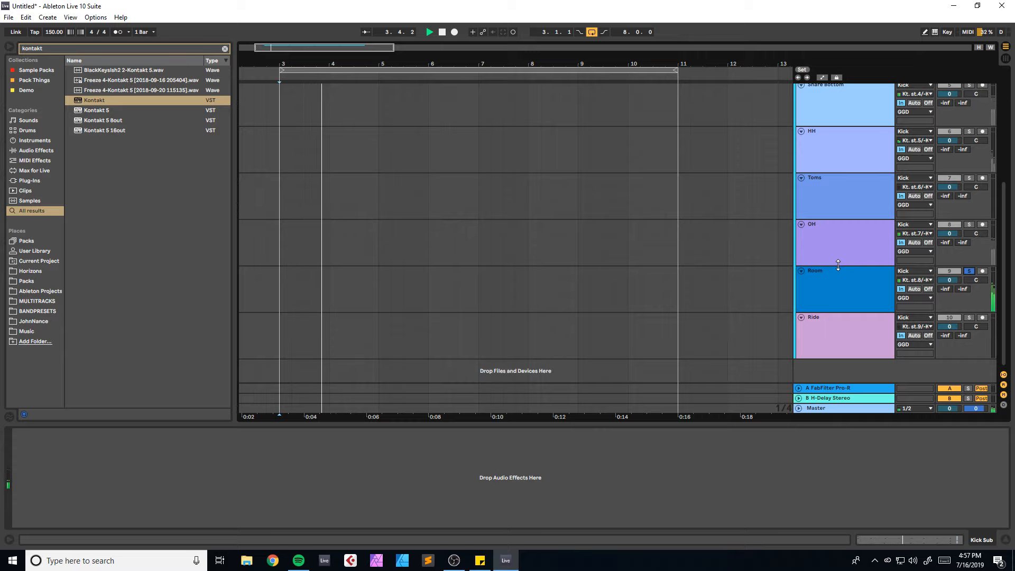
key("space")
left_click(967, 318)
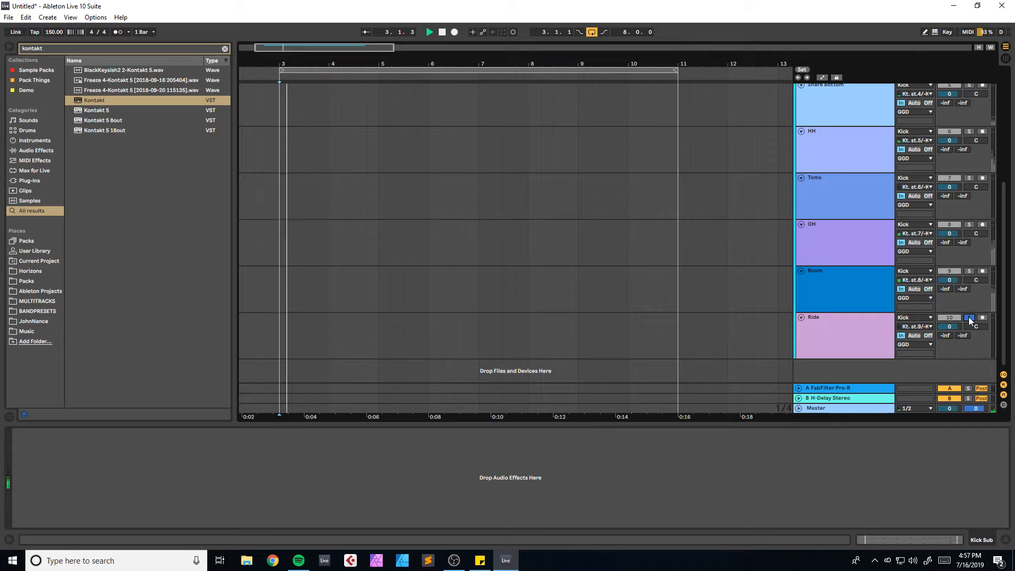
- Open the Kick track's drum clip, audition piano-roll keys around C4, and return to the track's device view
scroll(602, 282, "up", 5)
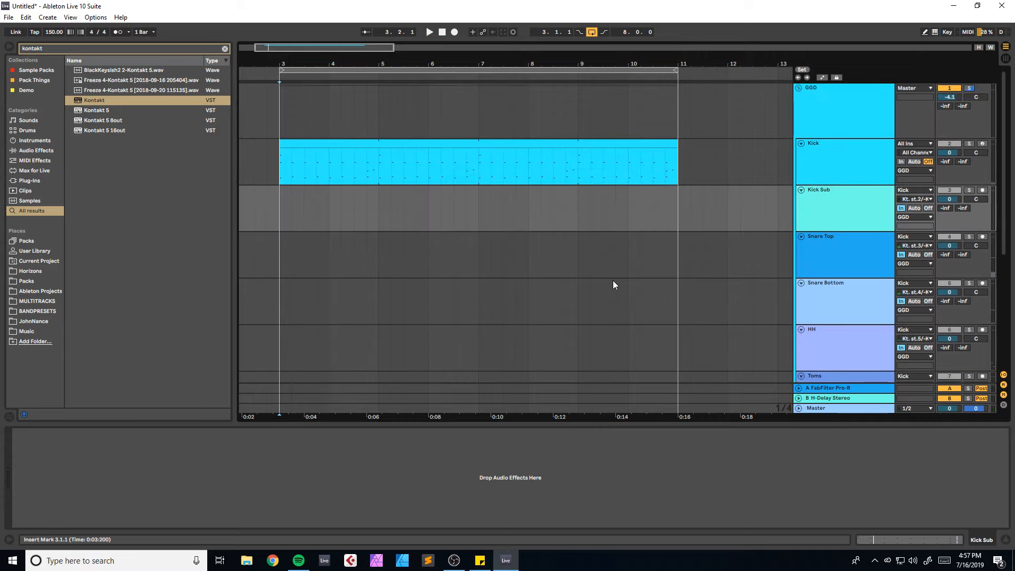
double_click(276, 164)
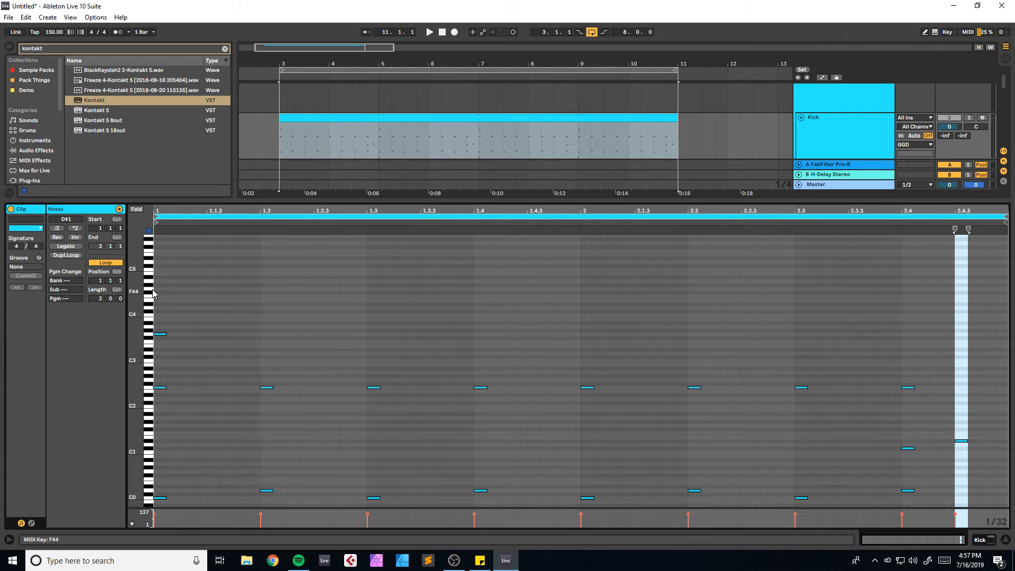
mouse_move(152, 326)
left_mouse_down()
mouse_move(152, 295)
mouse_move(151, 319)
left_mouse_up()
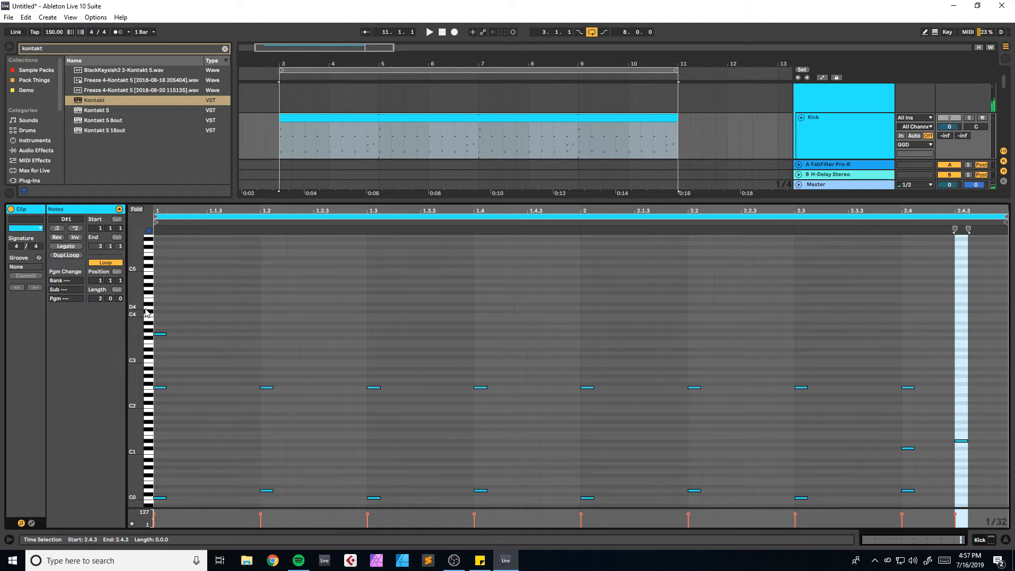
left_click(983, 540)
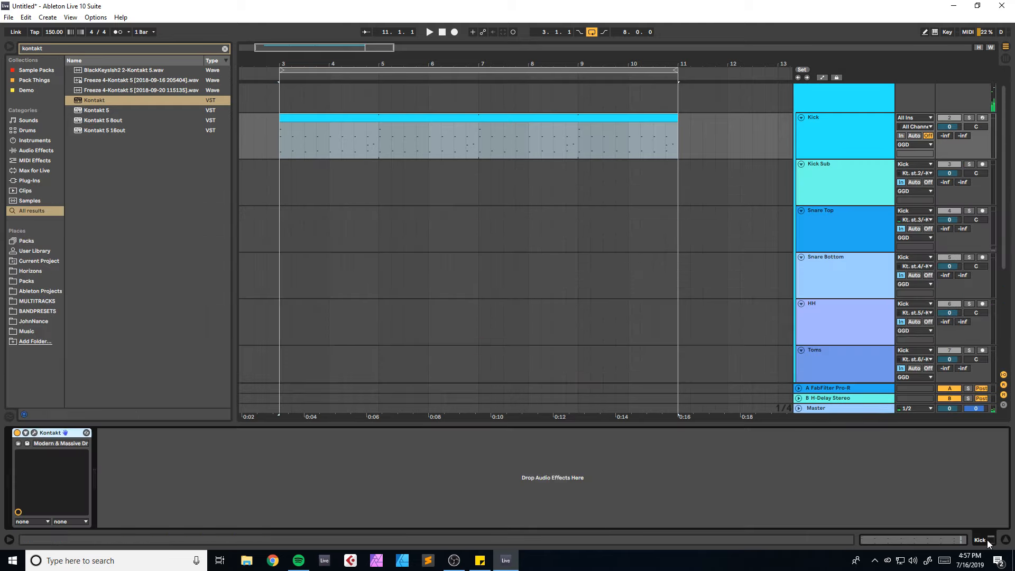
- Hide the device view to enlarge the arrangement, and fold all the drum tracks inside the GGD group
scroll(660, 264, "down", 5)
scroll(664, 288, "up", 5)
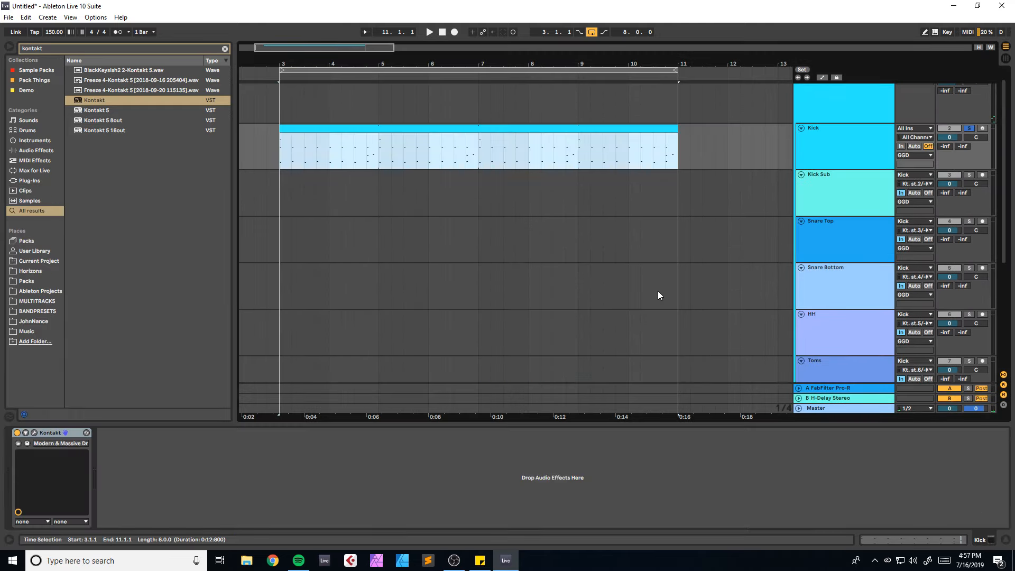
key("a")
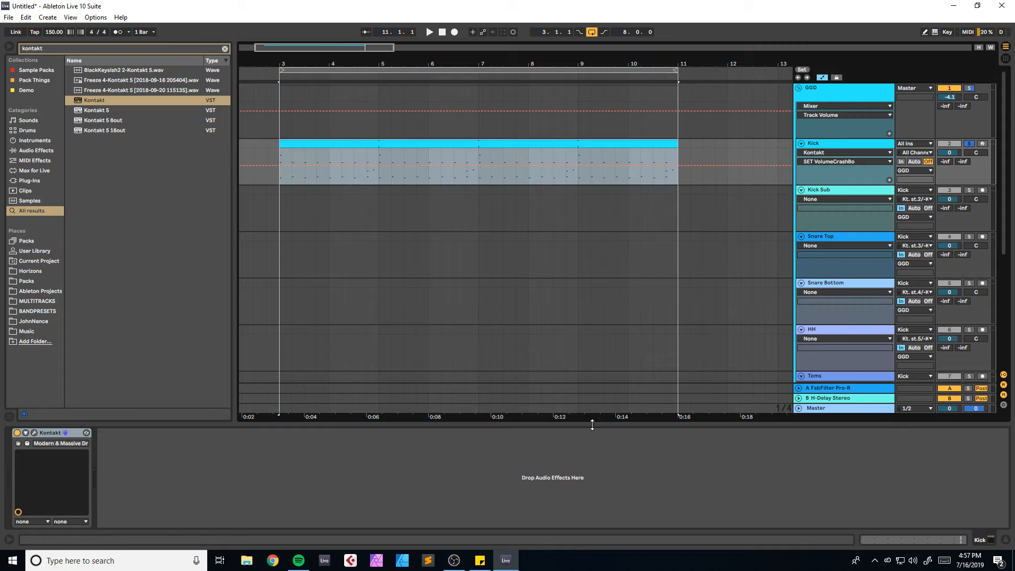
left_click_drag(592, 424, 588, 488)
key("a")
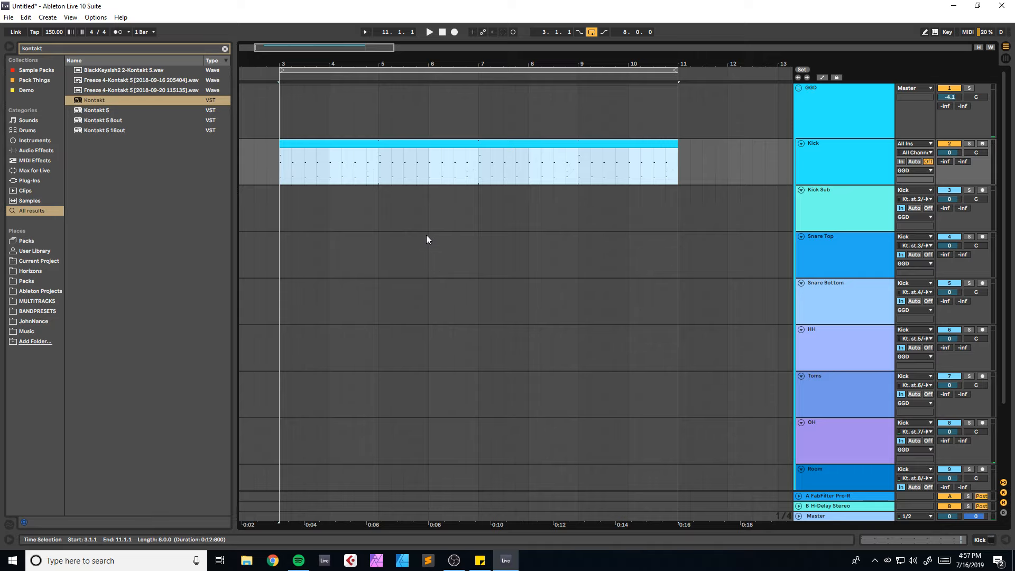
left_click(800, 190, "alt")
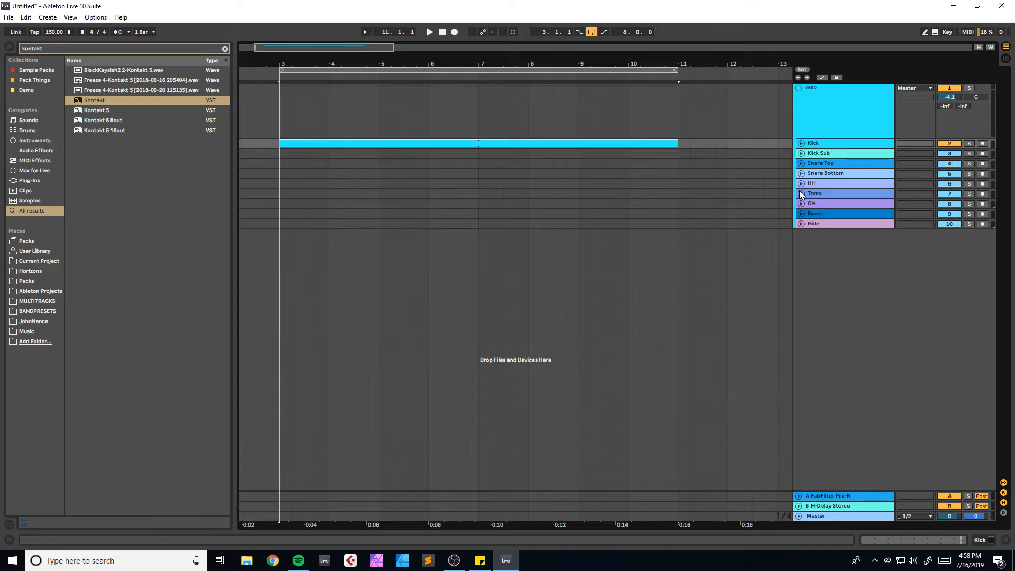